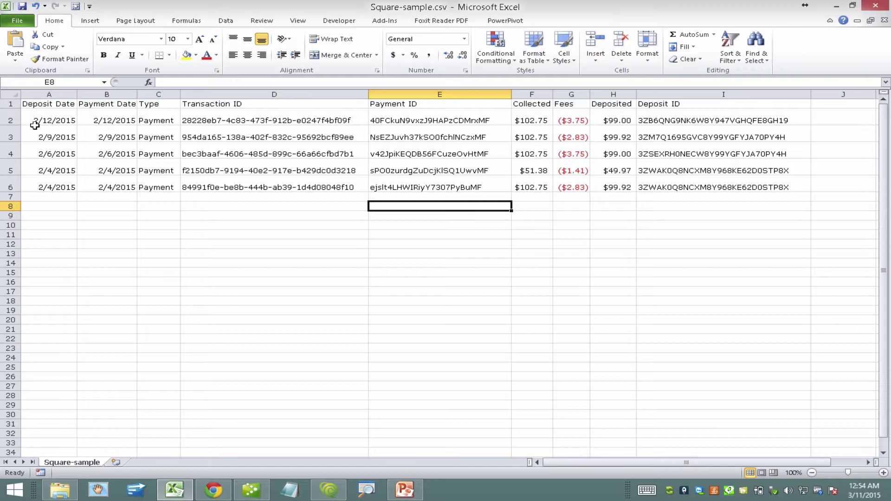
left_click_drag(10, 120, 13, 184)
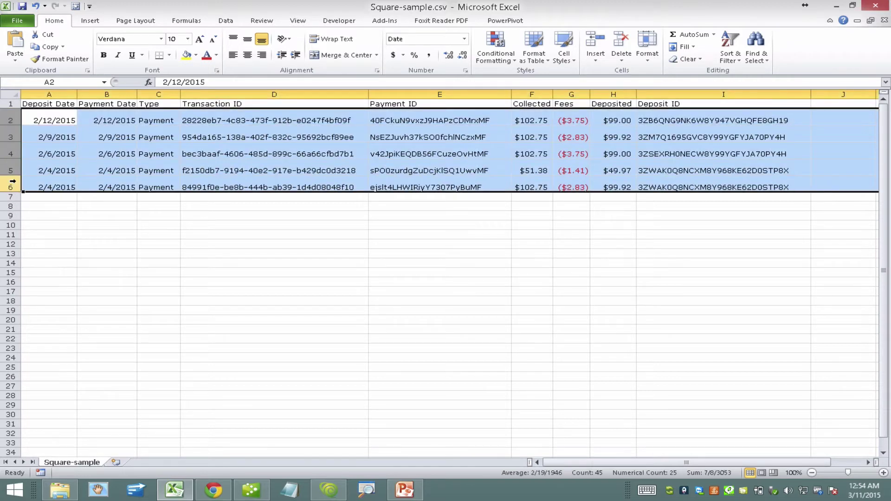
left_click(542, 94)
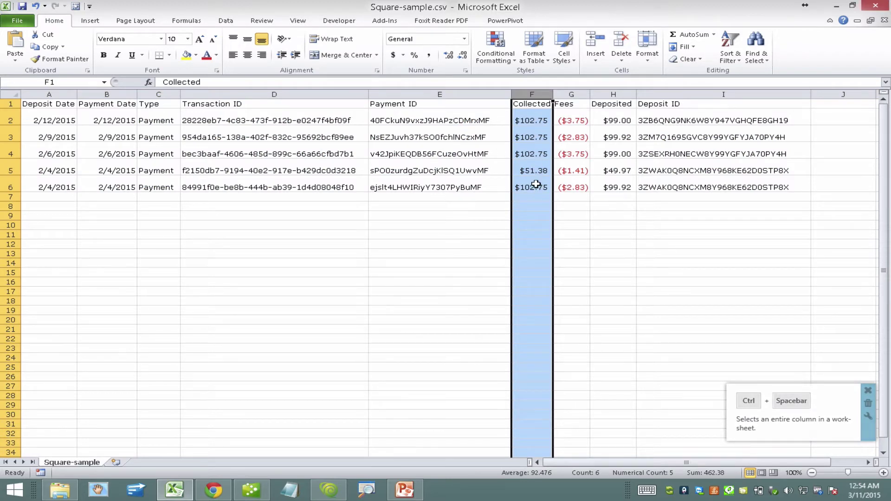
left_click(577, 94)
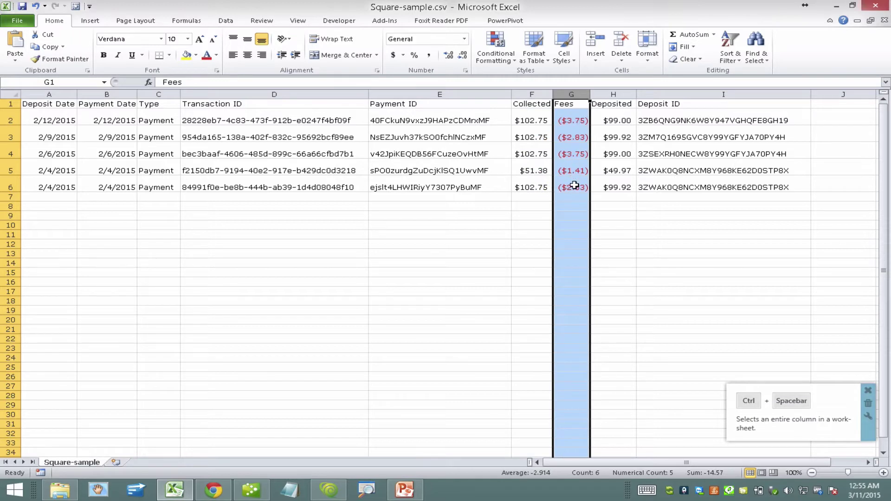
left_click(618, 94)
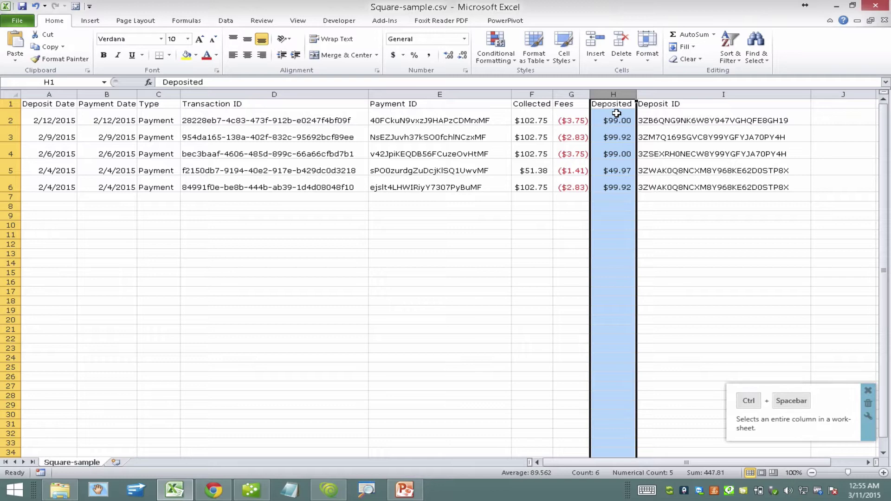
left_click(533, 94)
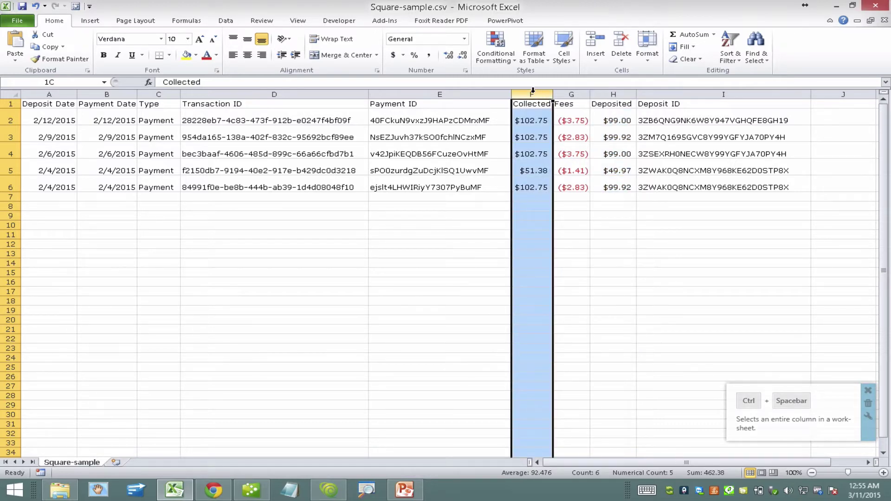
left_click_drag(533, 120, 532, 185)
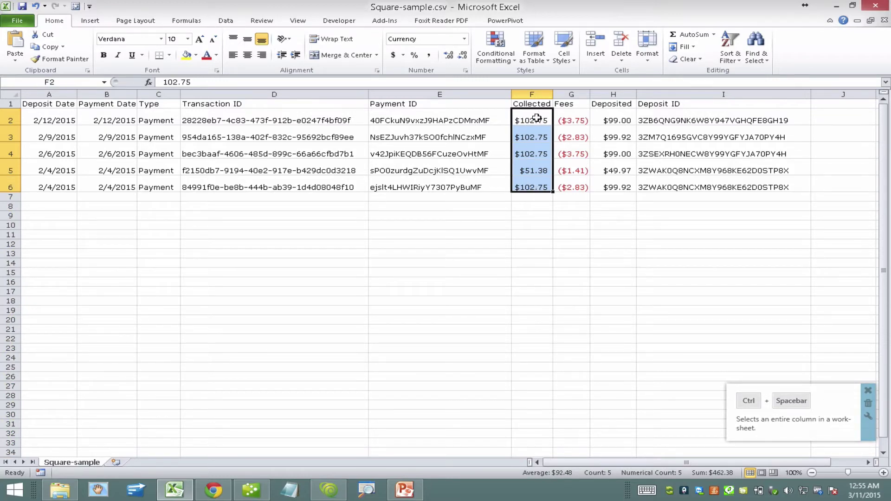
left_click_drag(568, 119, 575, 178)
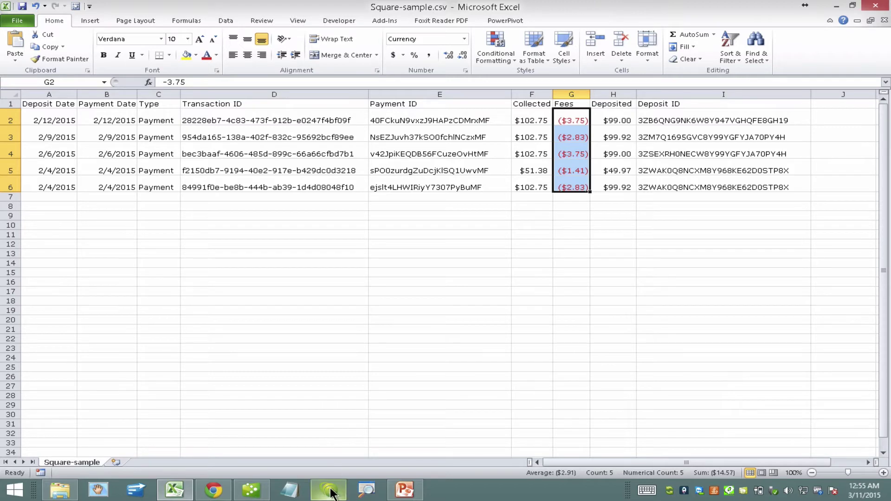
Close the Excel workbook without saving changes.
mouse_move(334, 487)
key("ctrl+w")
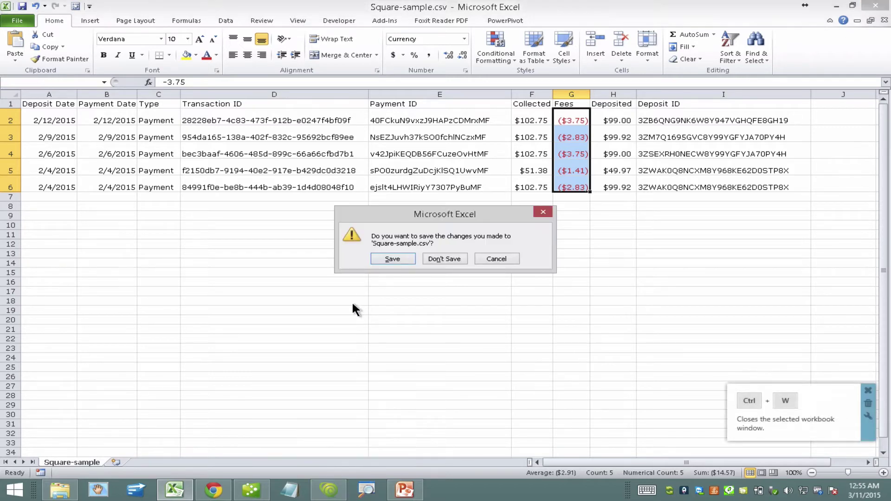
left_click(452, 259)
Back in 2qbo Convert Pro, clear the conversion log and confirm.
left_click(328, 489)
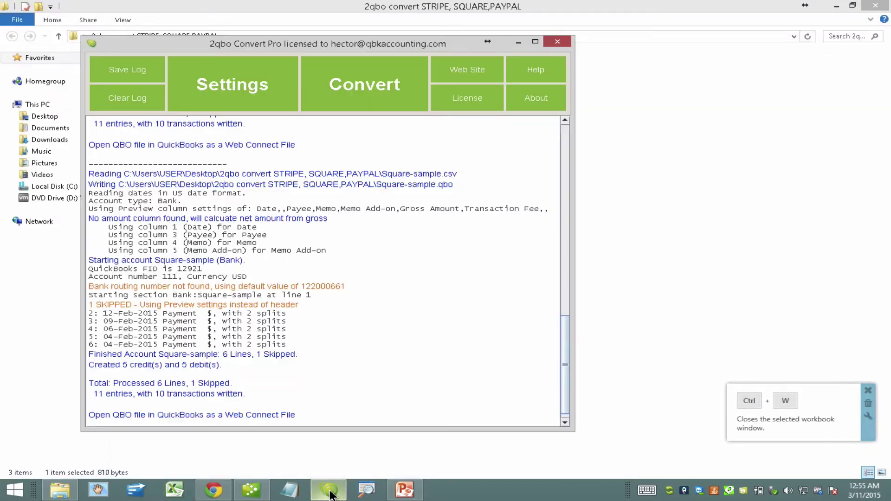
left_click_drag(316, 46, 334, 37)
left_click(143, 89)
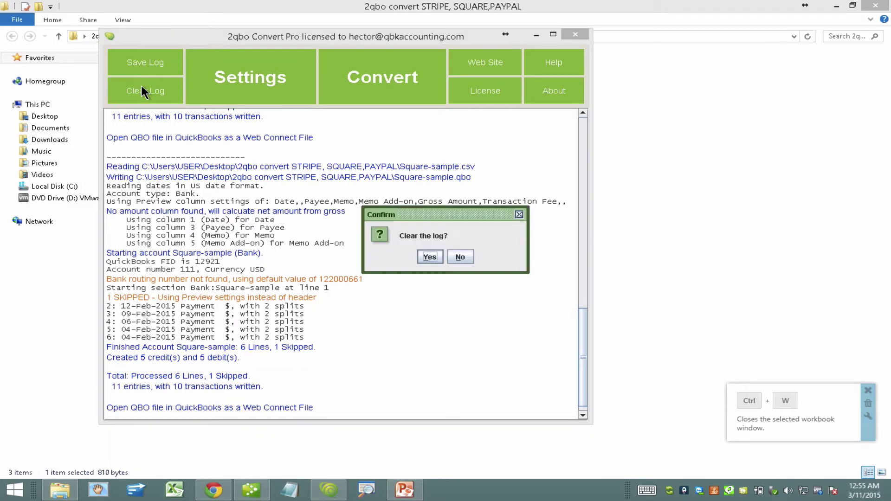
left_click(433, 258)
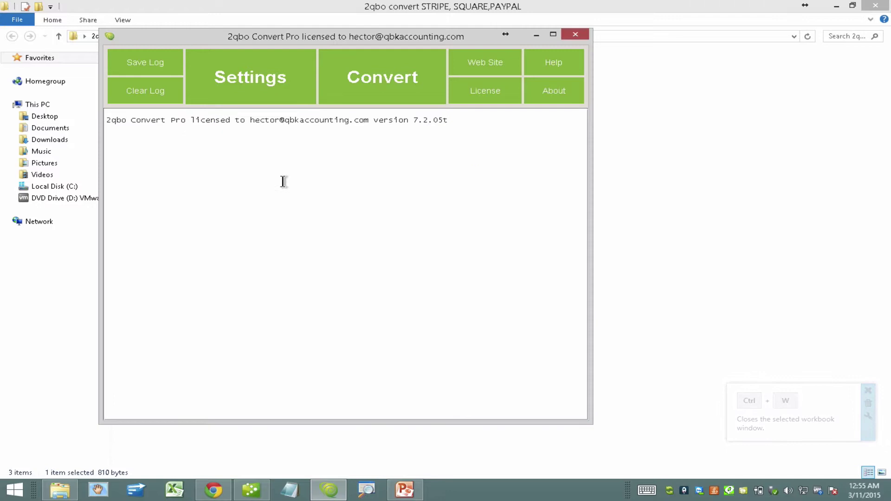
In the convert settings, look up the FID by searching 'squ' and pick Square 1 Bank (12921).
left_click(238, 72)
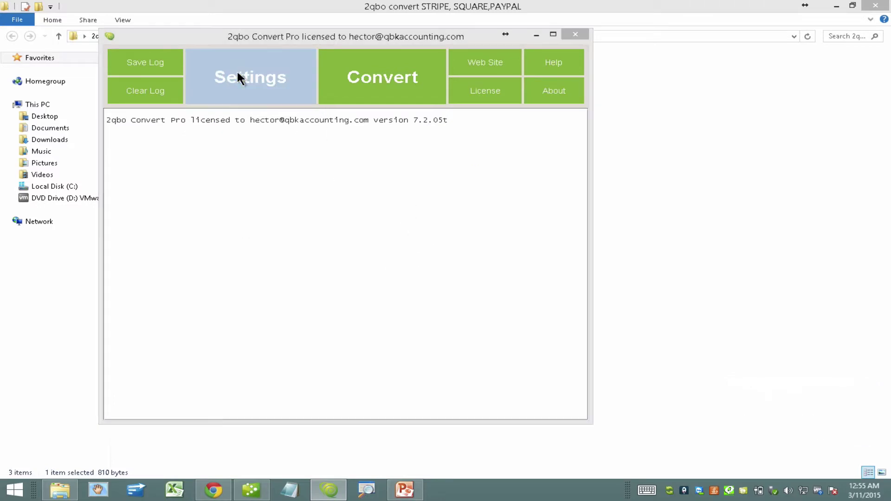
left_click_drag(357, 177, 326, 112)
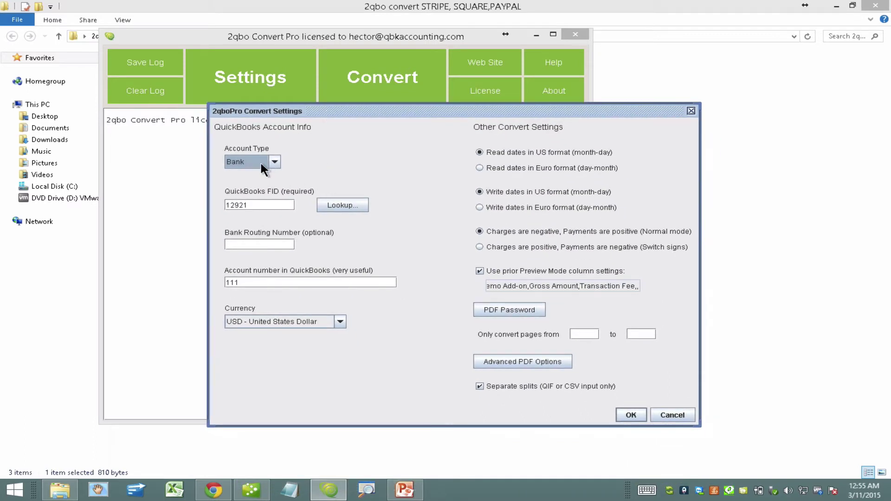
mouse_move(264, 163)
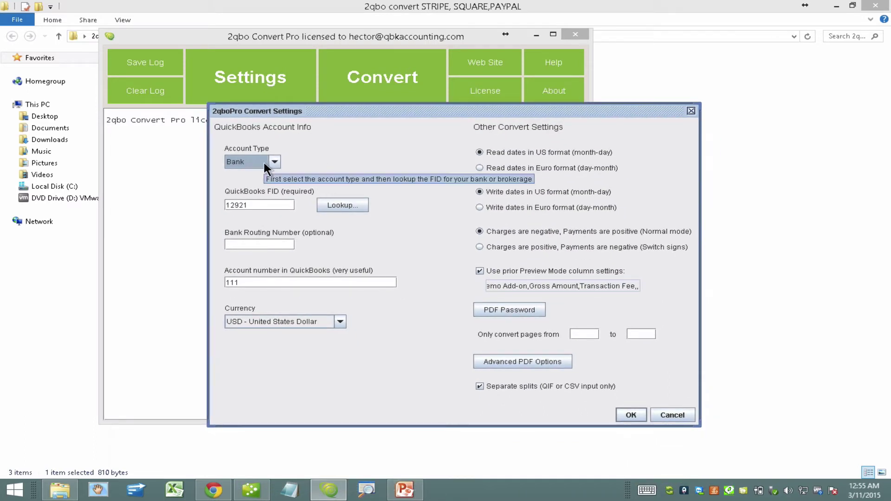
mouse_move(247, 281)
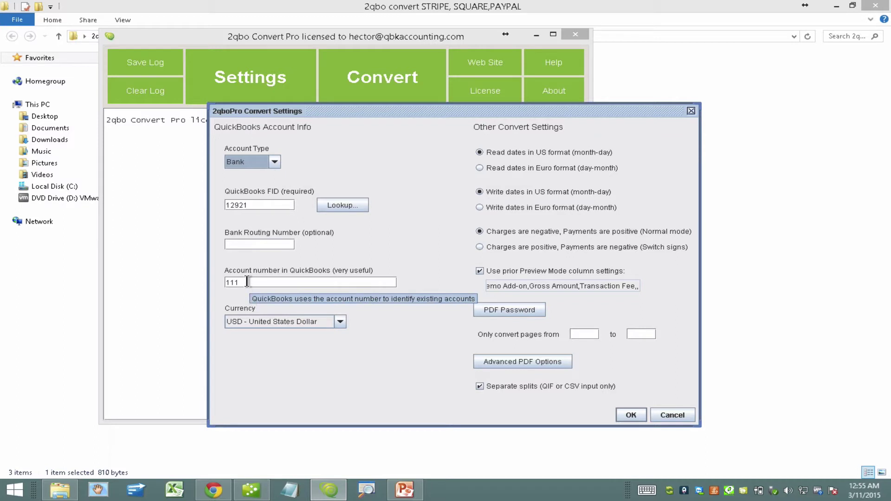
left_click(259, 204)
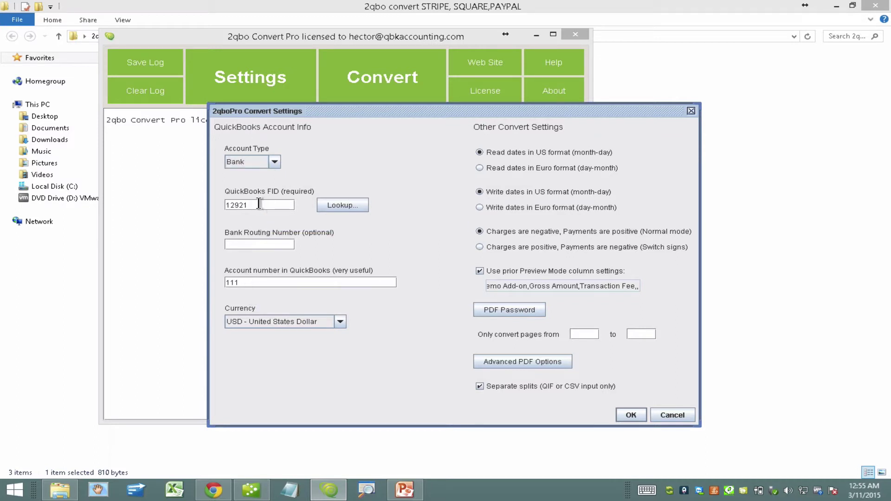
left_click(349, 204)
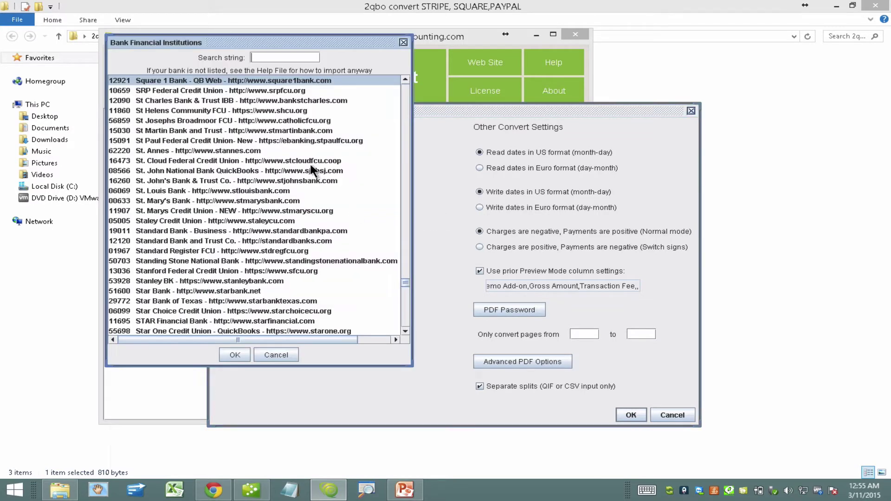
left_click(267, 58)
type("squ")
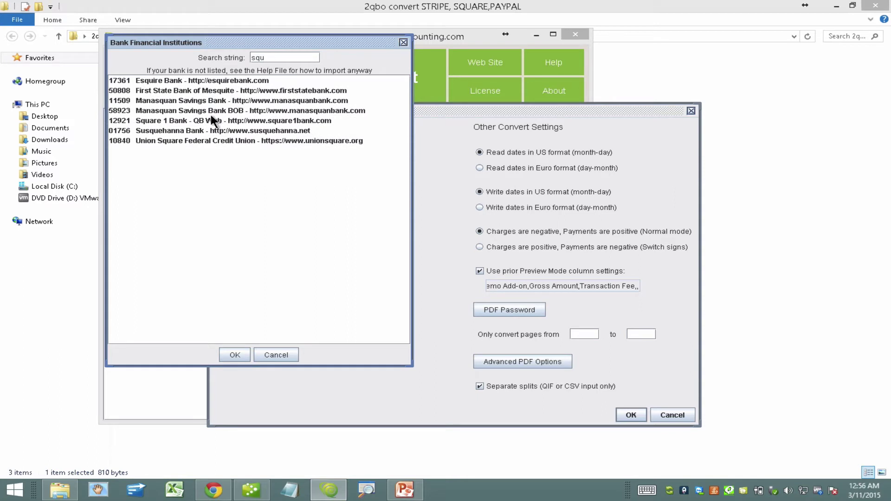
left_click(212, 121)
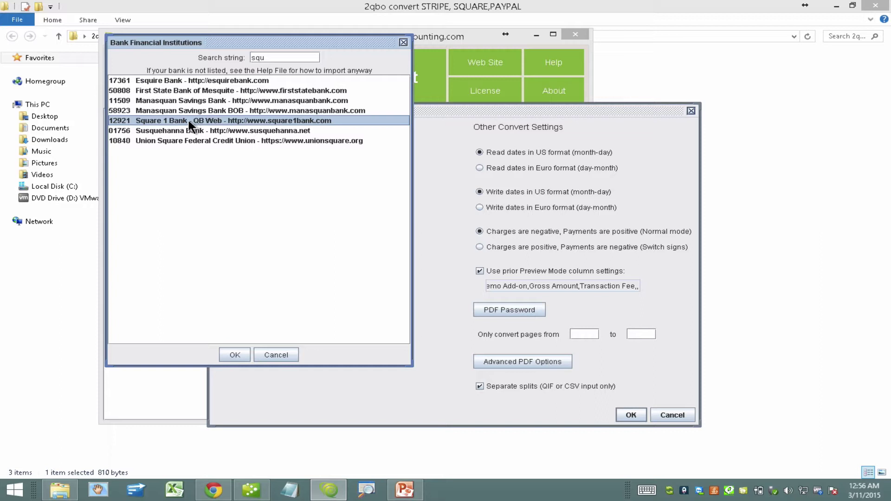
Accept FID 12921, change account number 111 to 1, enable Separate splits, and save the settings.
left_click(234, 355)
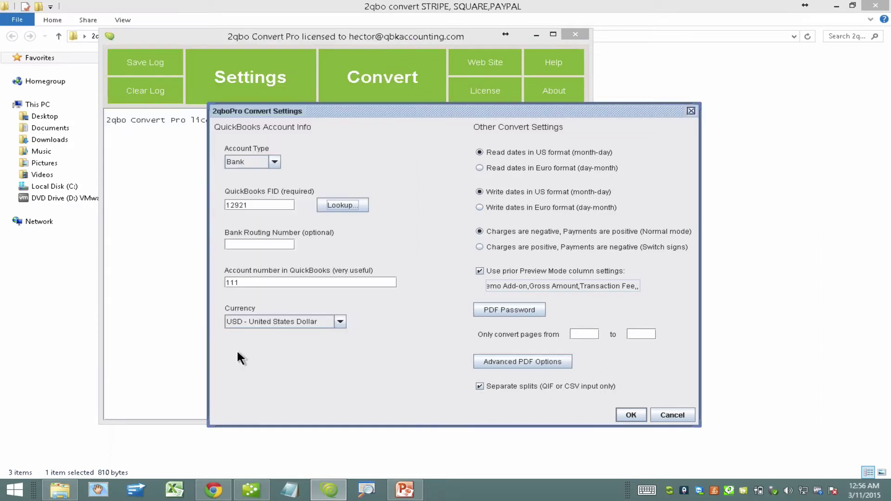
left_click_drag(258, 282, 203, 272)
type("1")
left_click(495, 383)
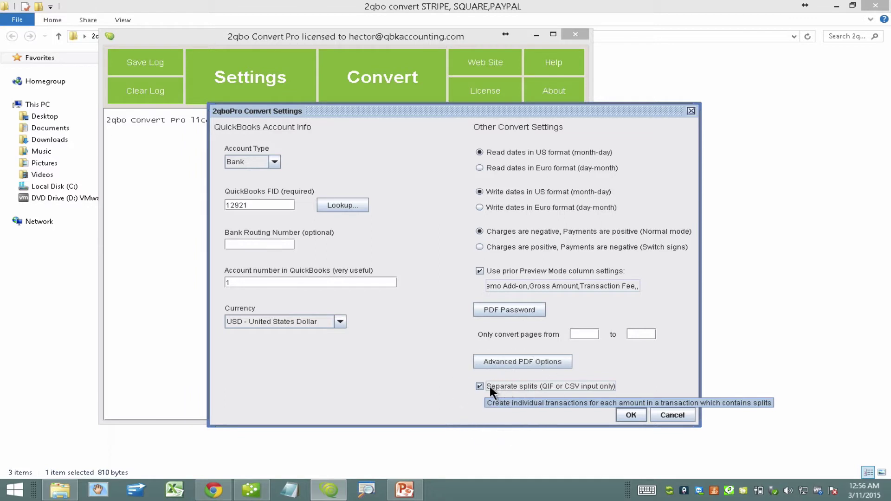
left_click(631, 414)
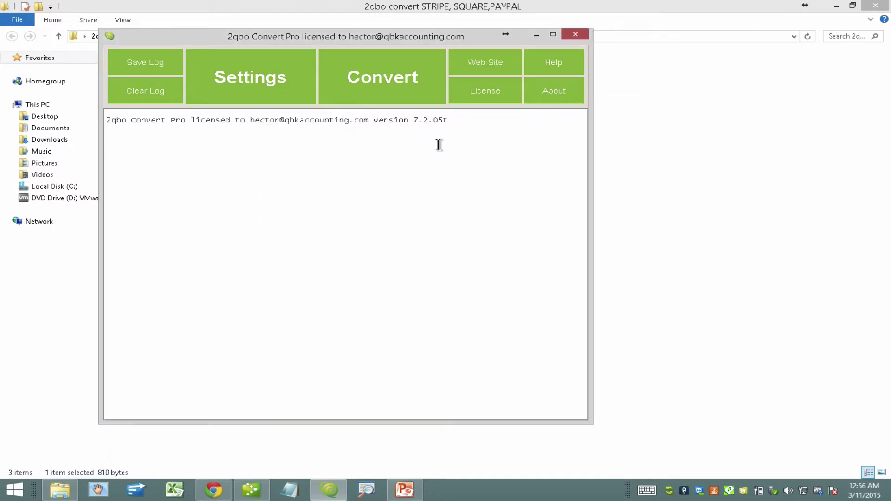
Choose Square-sample.csv as the conversion input and preview its columns.
left_click(388, 71)
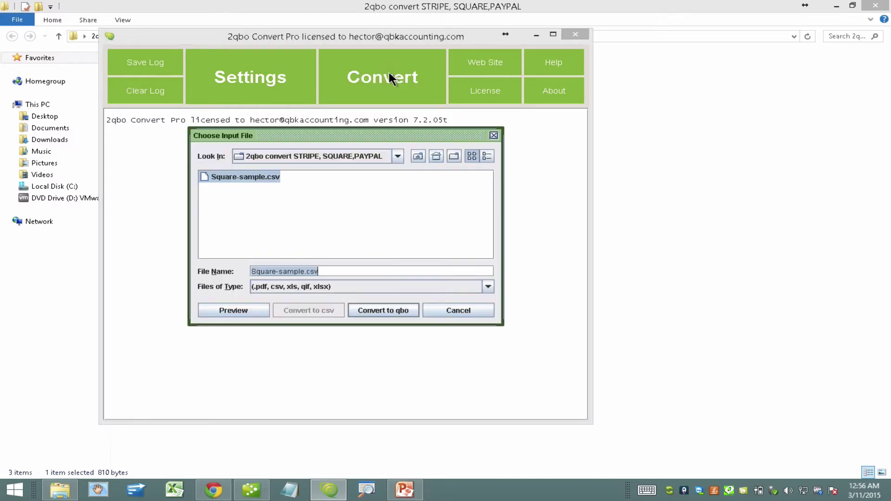
left_click(233, 177)
left_click(233, 177)
left_click(233, 177)
left_click(234, 177)
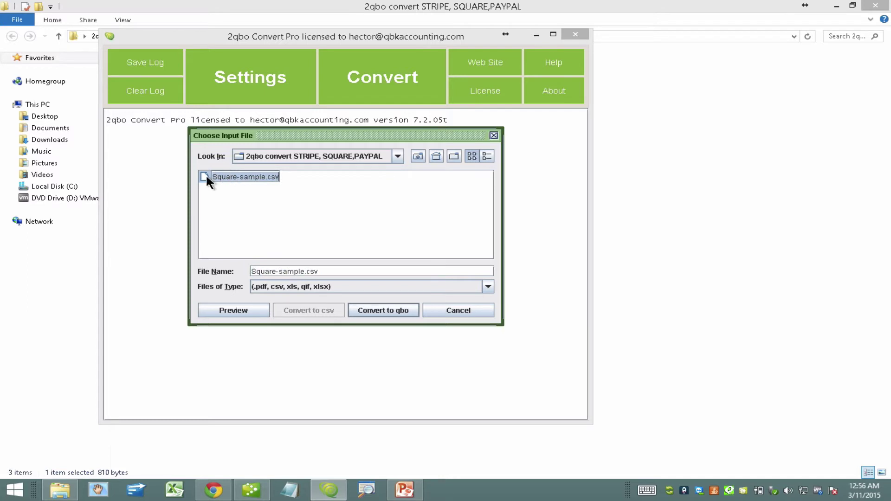
left_click(243, 310)
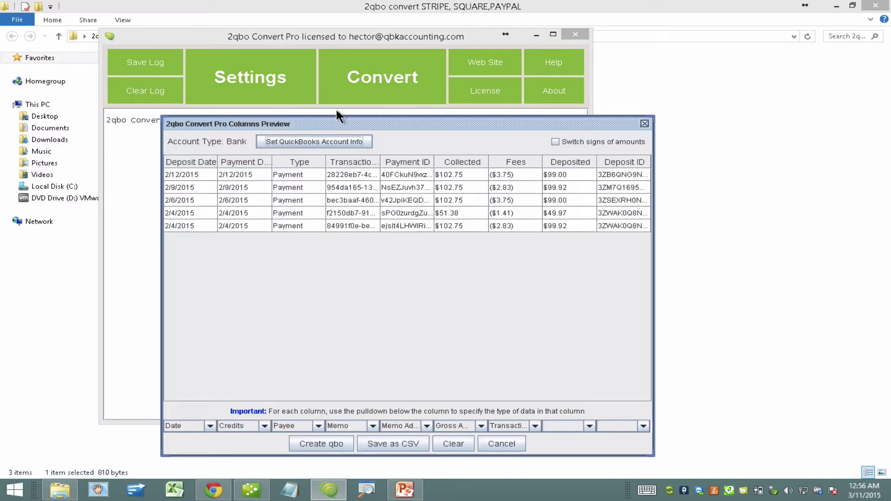
left_click_drag(339, 121, 295, 94)
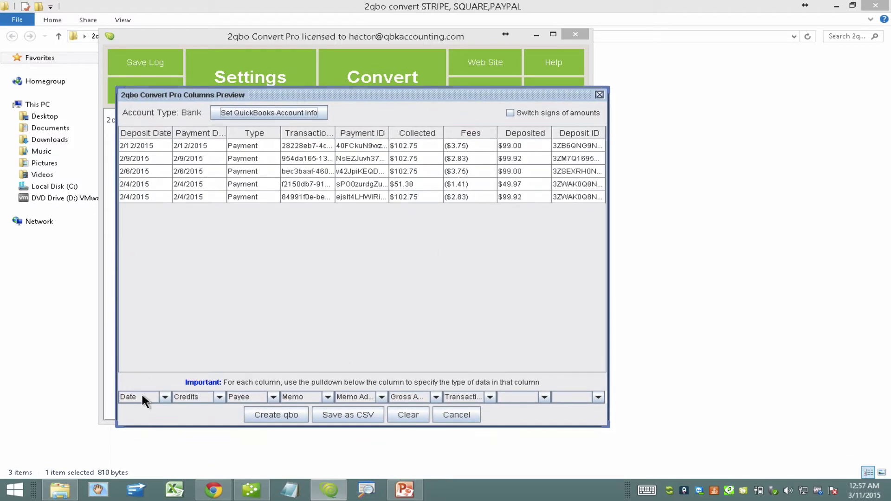
Check the Date column's type choices, then clear every column type mapping in the preview.
left_click(255, 393)
left_click(165, 394)
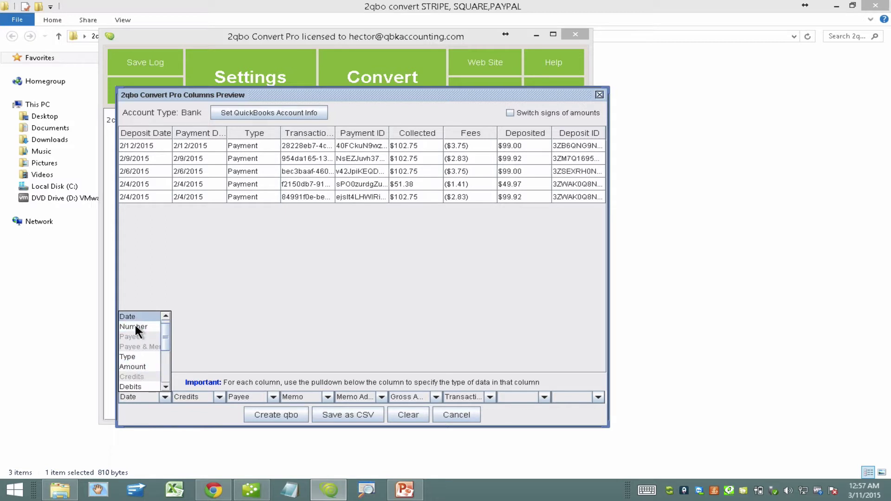
left_click(181, 271)
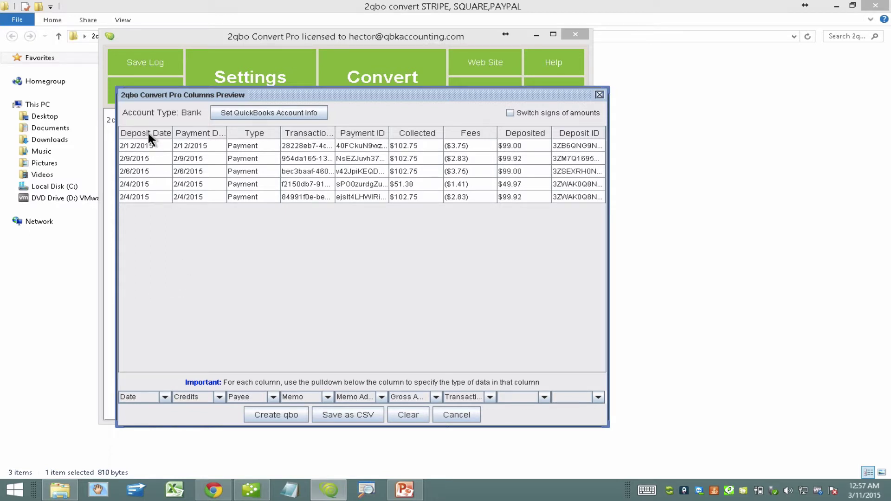
left_click(225, 139)
left_click(149, 132)
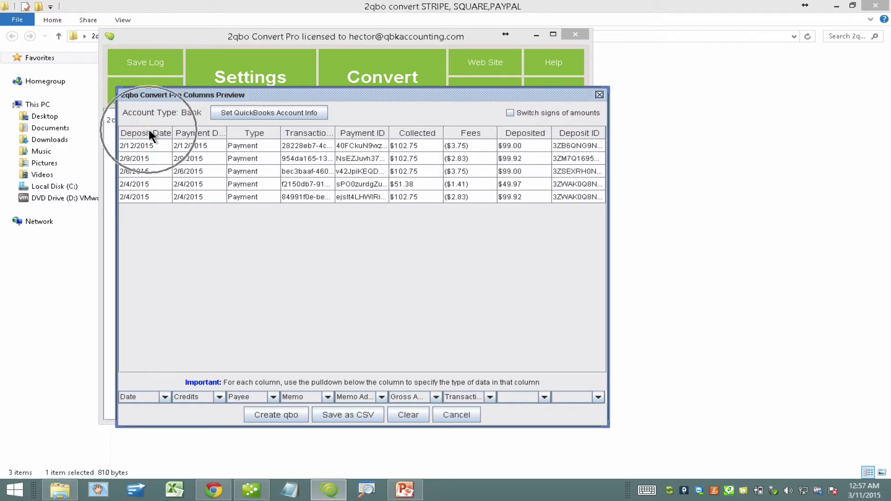
left_click(163, 398)
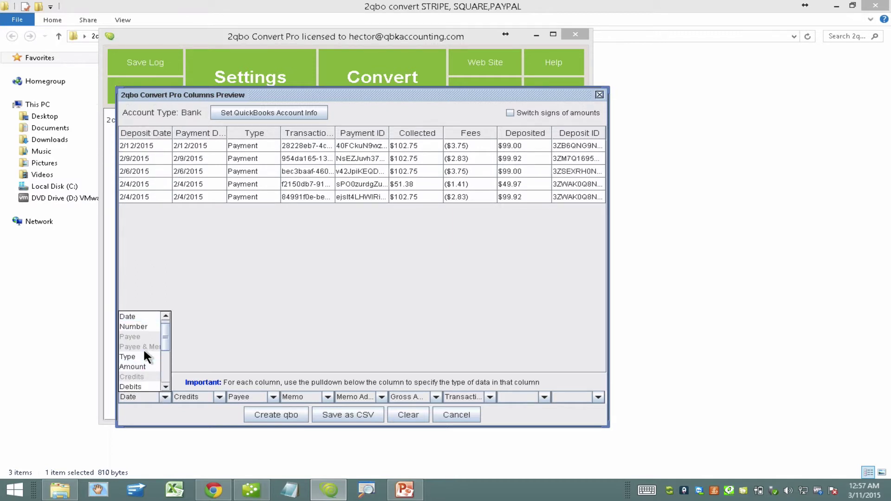
left_click(409, 414)
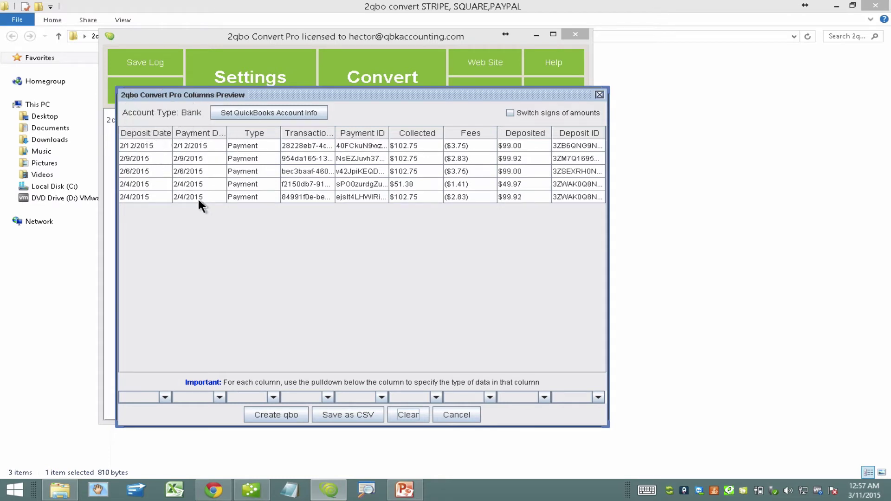
Map Payment Date to Date and Transaction ID to Payee.
left_click(220, 397)
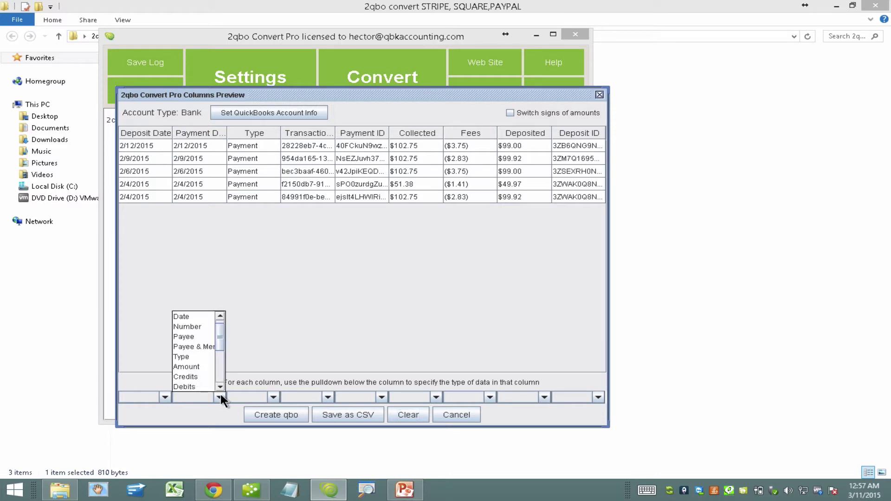
left_click(190, 318)
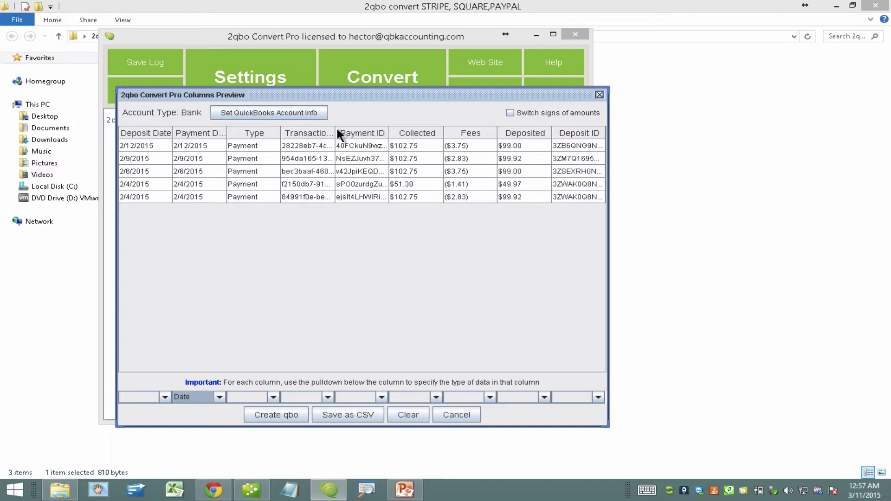
left_click_drag(335, 129, 373, 134)
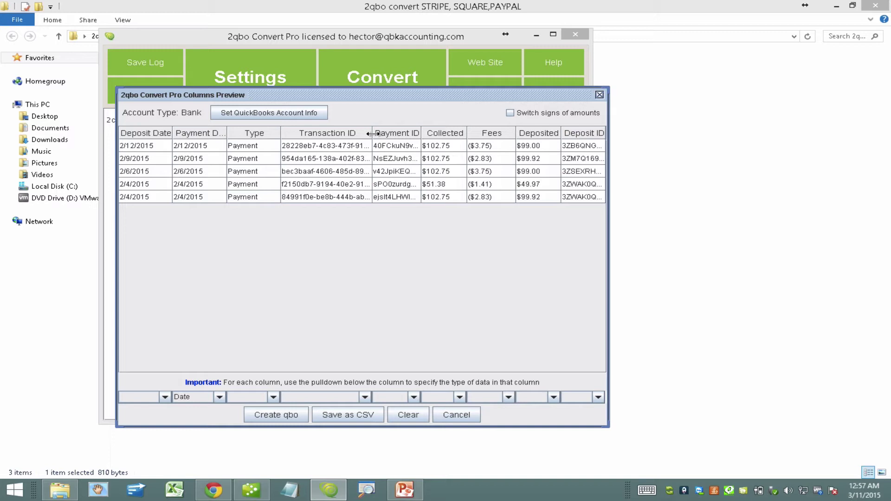
left_click_drag(373, 133, 354, 135)
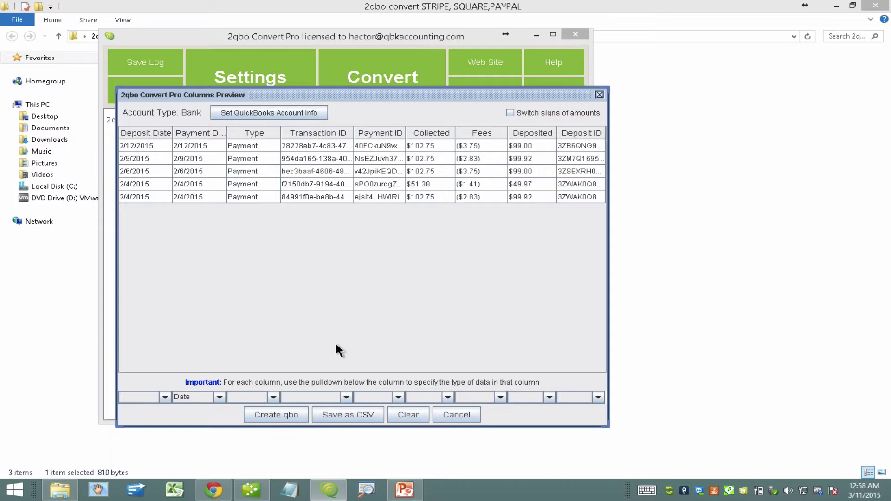
left_click(343, 396)
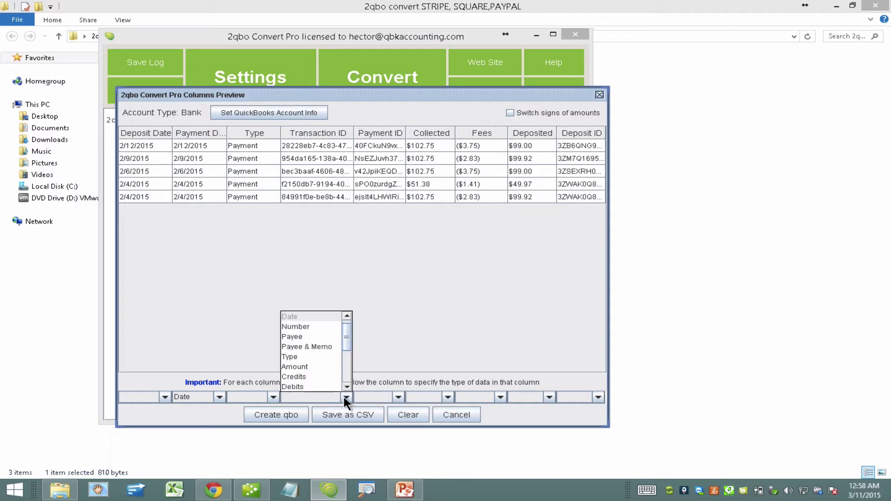
left_click(310, 333)
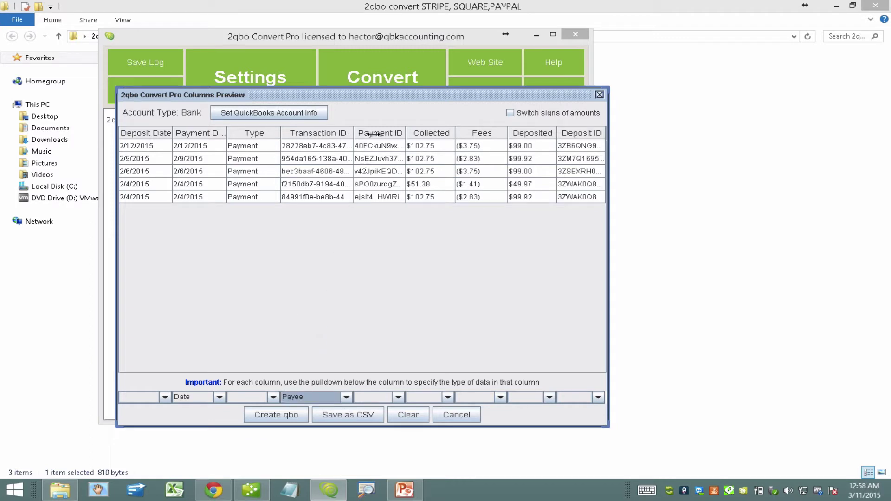
left_click_drag(354, 134, 444, 135)
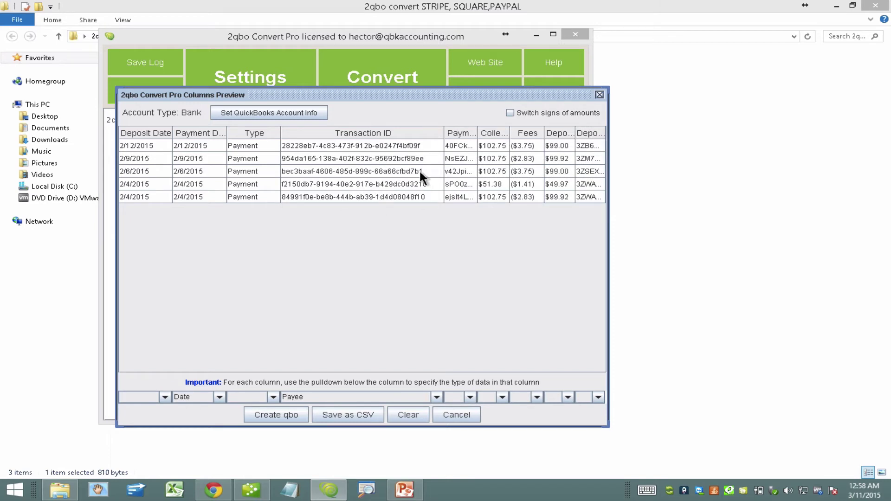
mouse_move(444, 134)
left_mouse_down()
mouse_move(358, 133)
mouse_move(450, 134)
left_mouse_up()
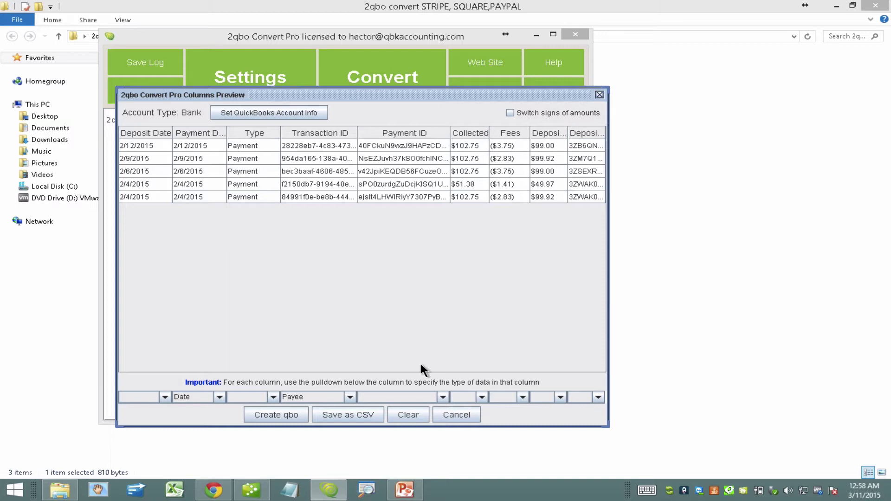
Map the Payment ID column to Memo.
left_click(443, 397)
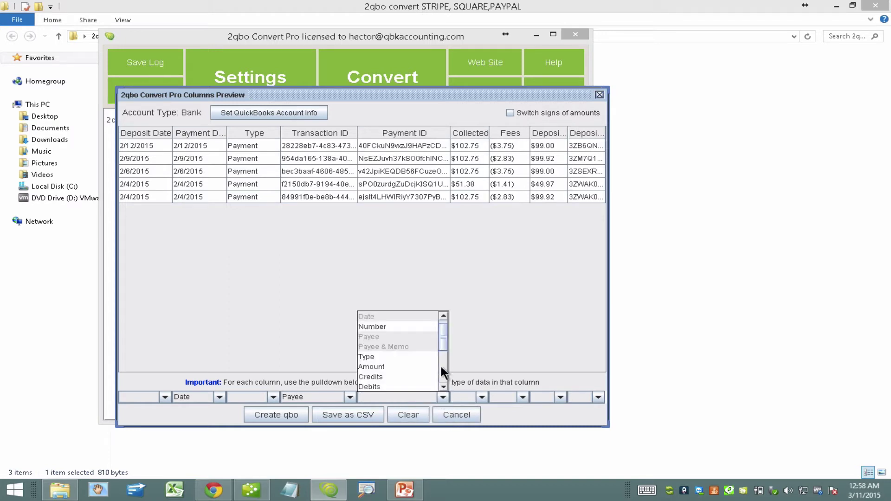
left_click_drag(443, 343, 443, 364)
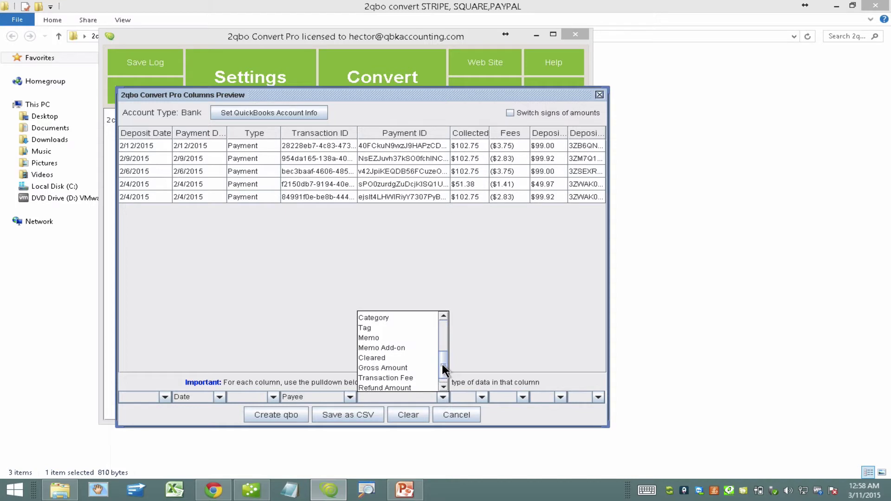
left_click(400, 338)
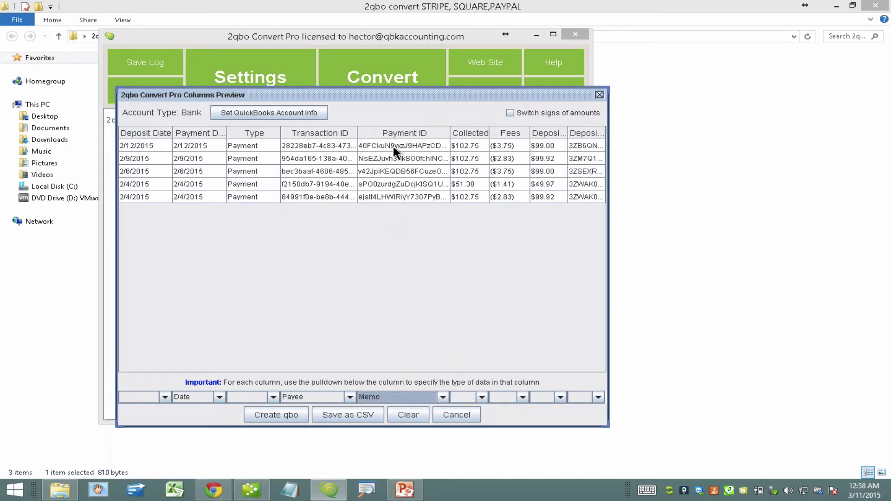
left_click_drag(450, 127, 411, 128)
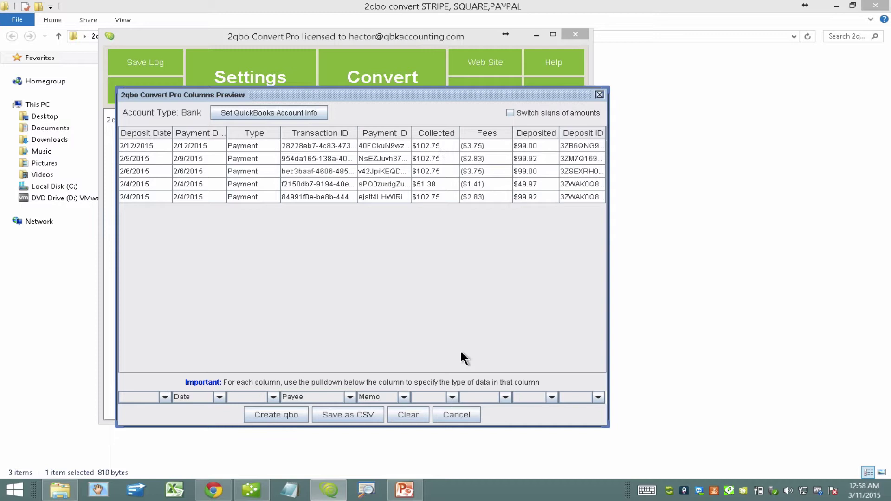
Map Collected to Gross Amount and Fees to Transaction Fee.
left_click(452, 397)
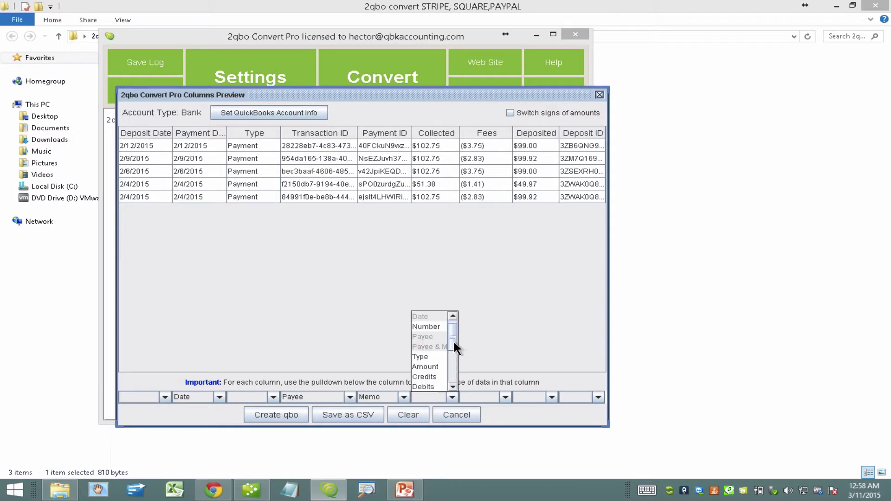
left_click_drag(453, 340, 454, 374)
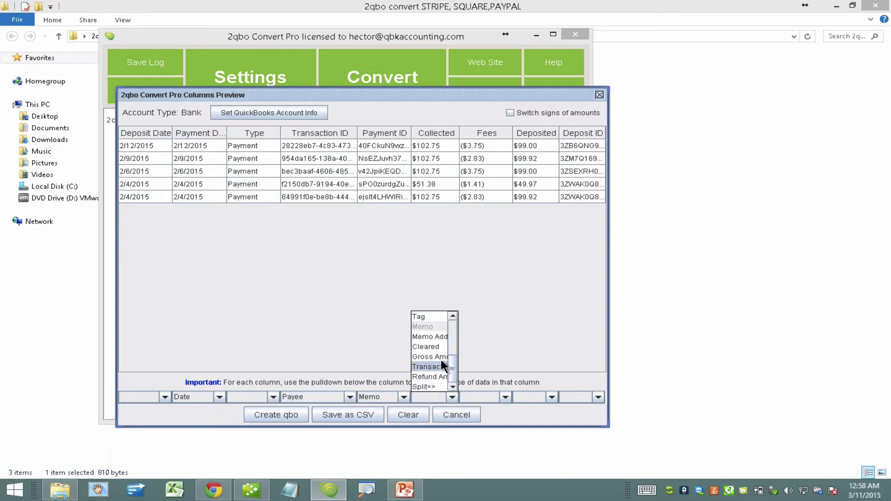
left_click(440, 355)
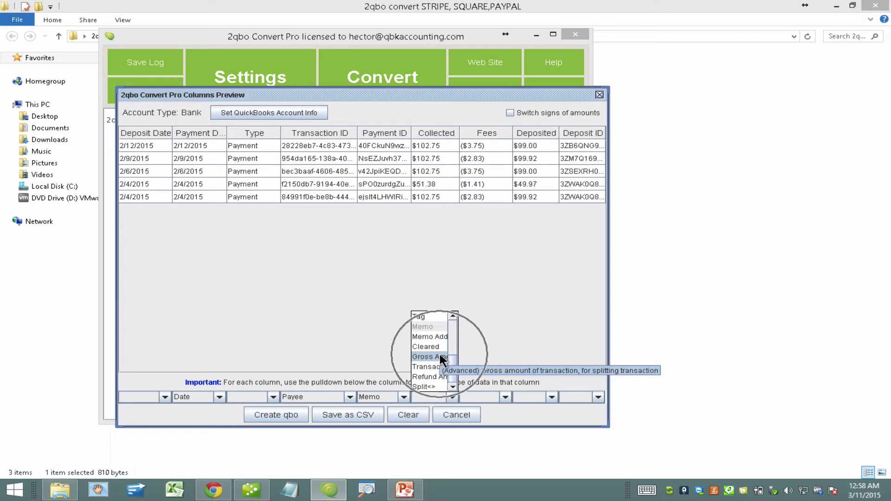
left_click_drag(609, 273, 765, 279)
left_click(556, 393)
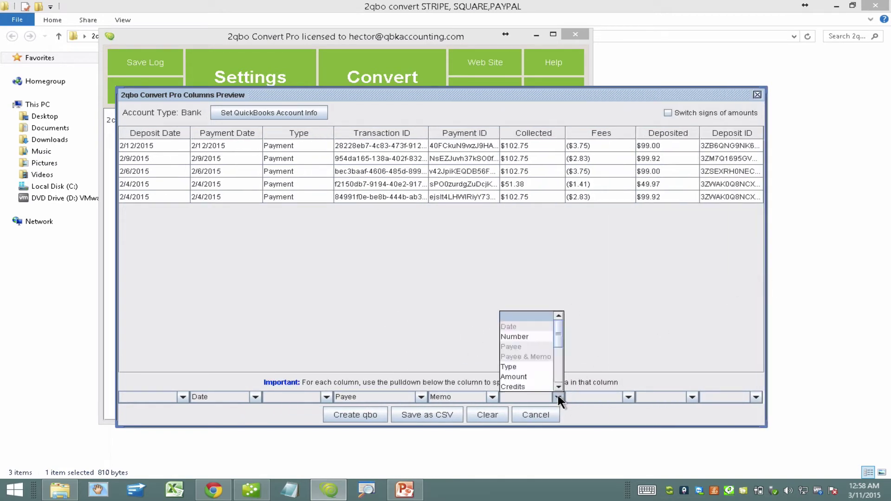
left_click_drag(555, 327, 558, 356)
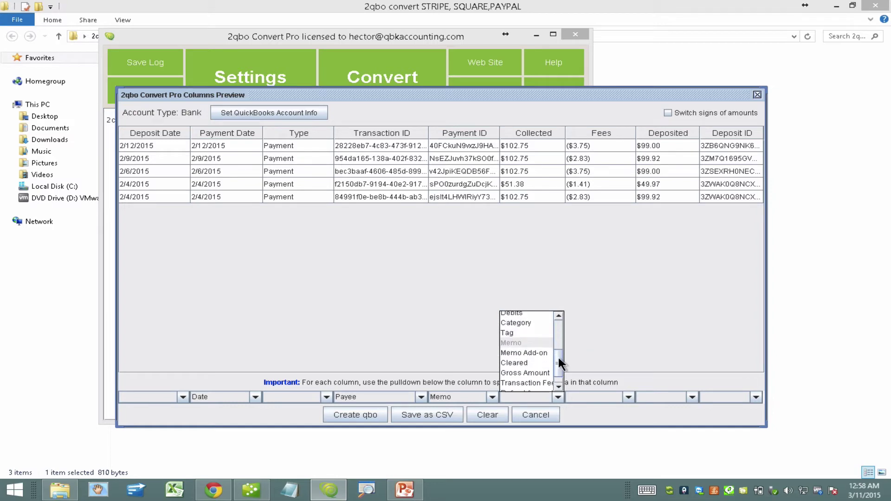
left_click(537, 367)
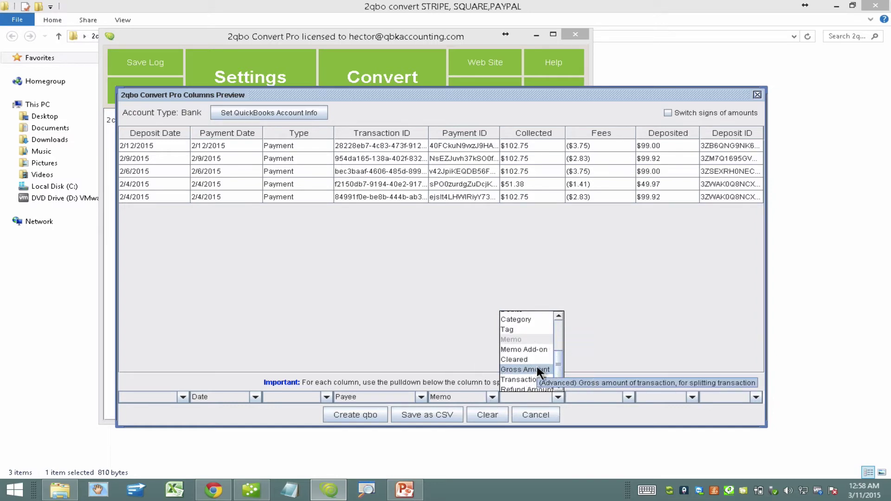
left_click(537, 368)
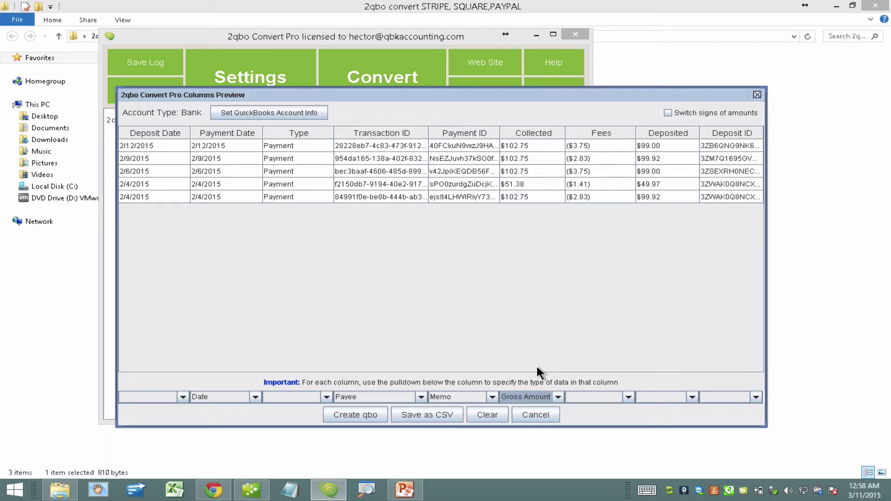
left_click(627, 397)
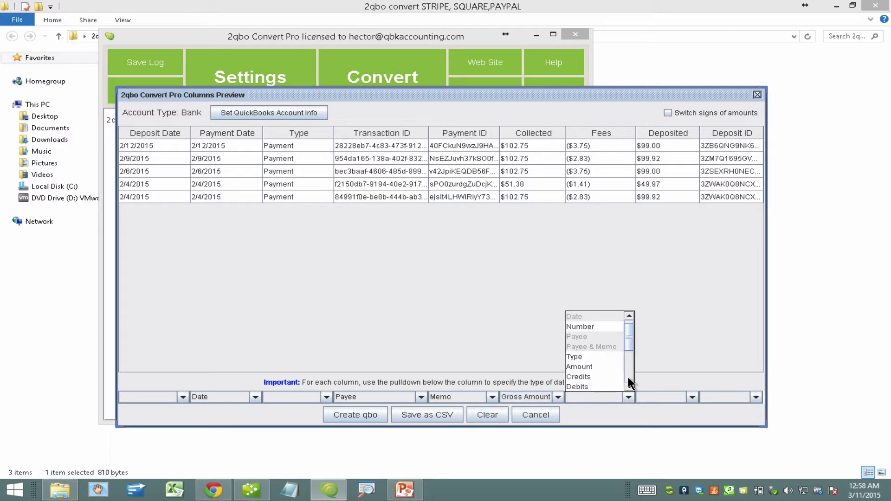
scroll(627, 379, "down", 3)
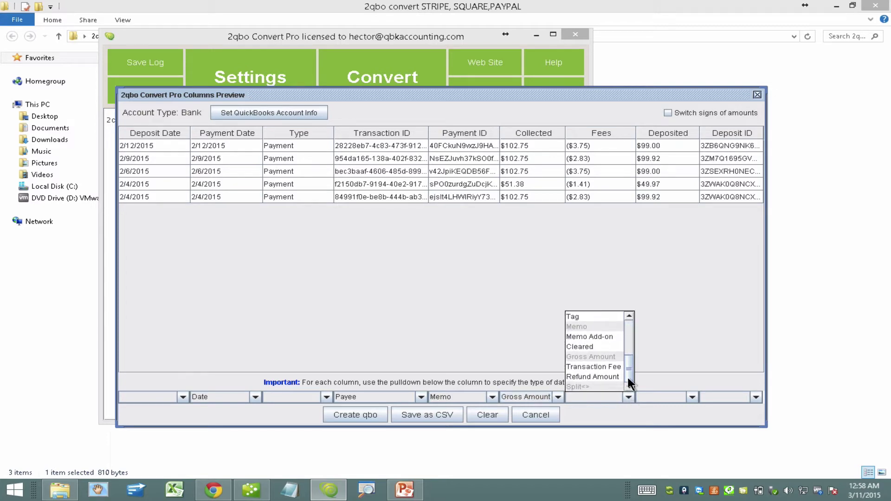
left_click(610, 367)
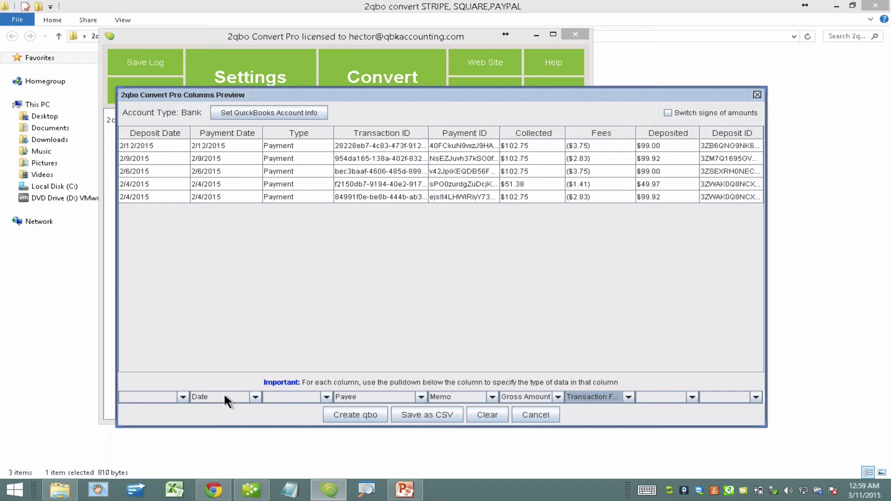
Create Square-sample.qbo, overwriting the existing file, and return to QuickBooks.
left_click(360, 413)
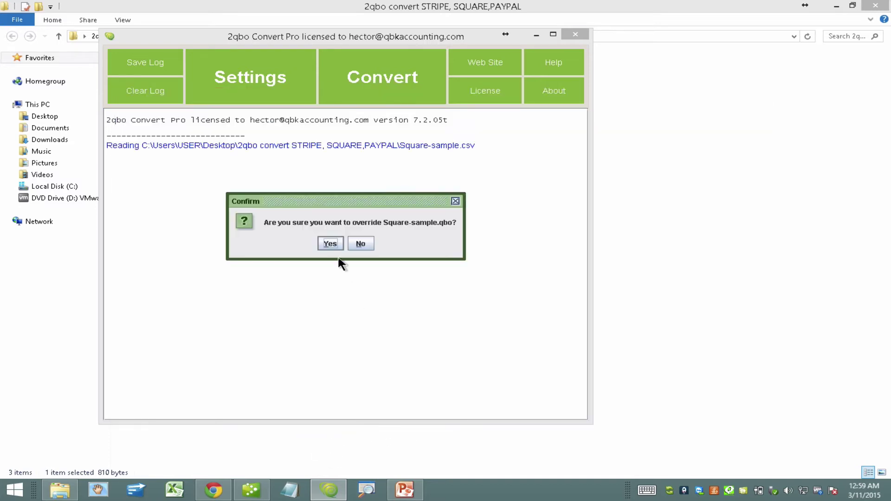
left_click(331, 244)
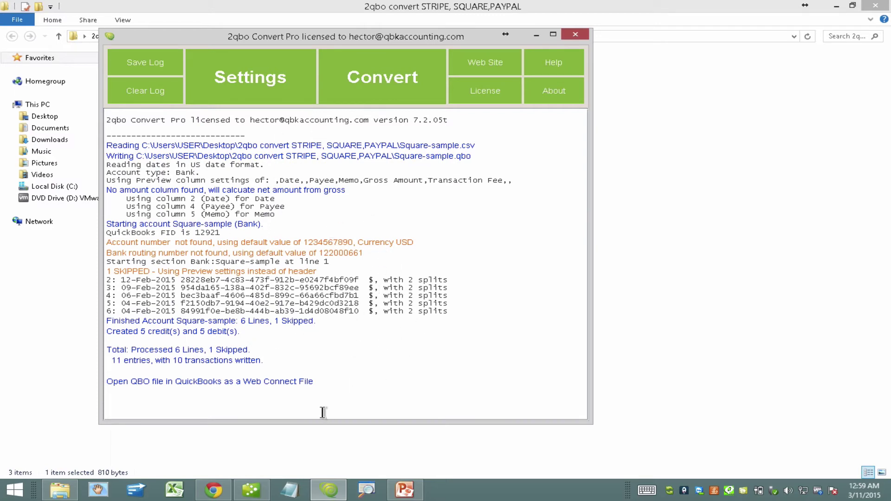
left_click(253, 489)
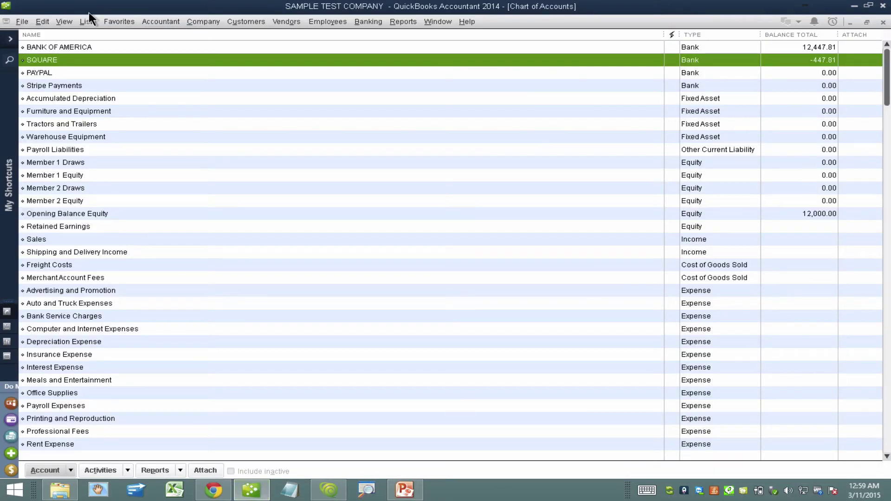
left_click(23, 21)
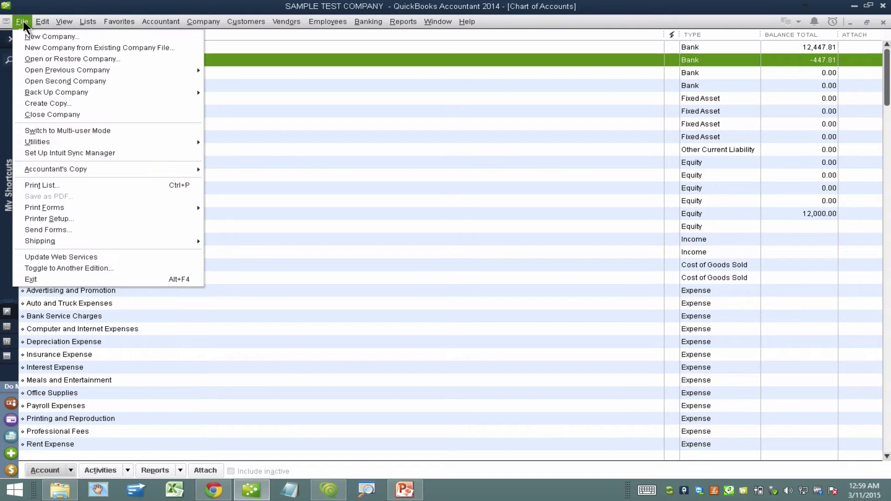
mouse_move(62, 141)
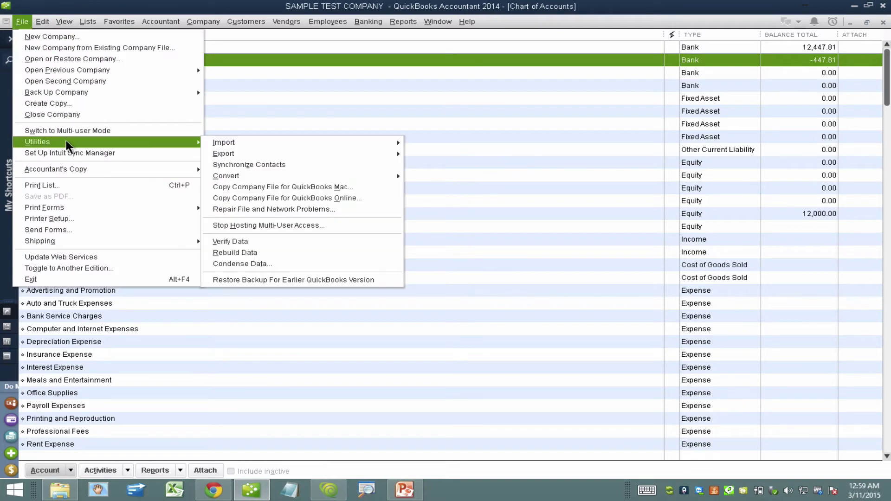
mouse_move(221, 142)
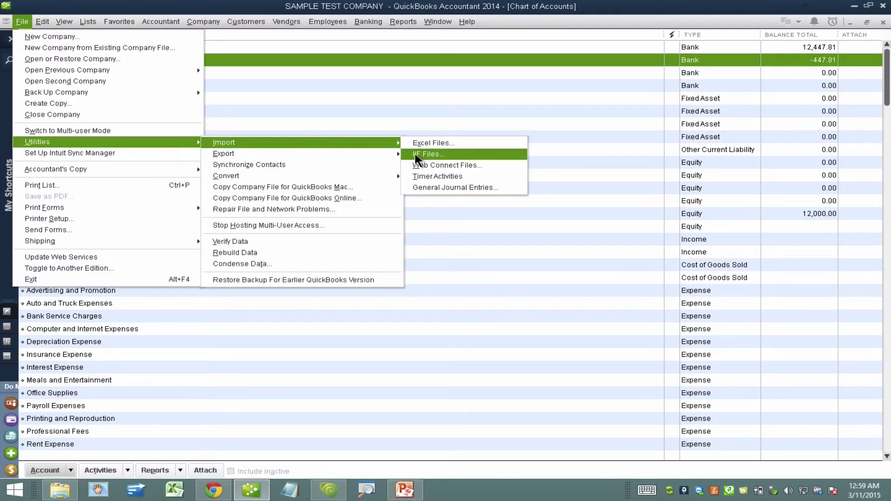
left_click(432, 165)
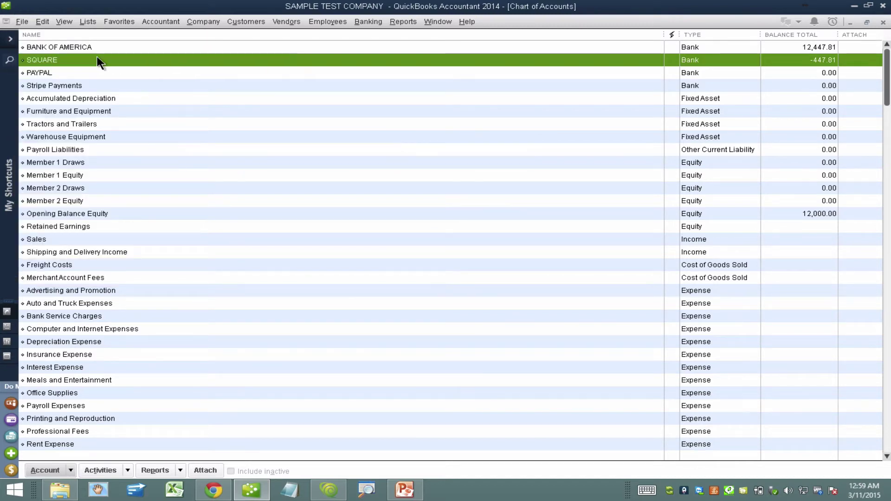
double_click(86, 47)
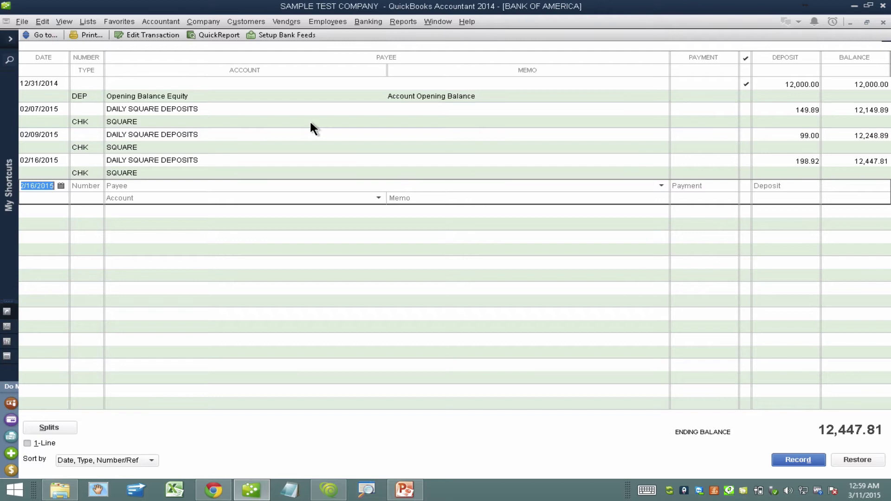
left_click(803, 124)
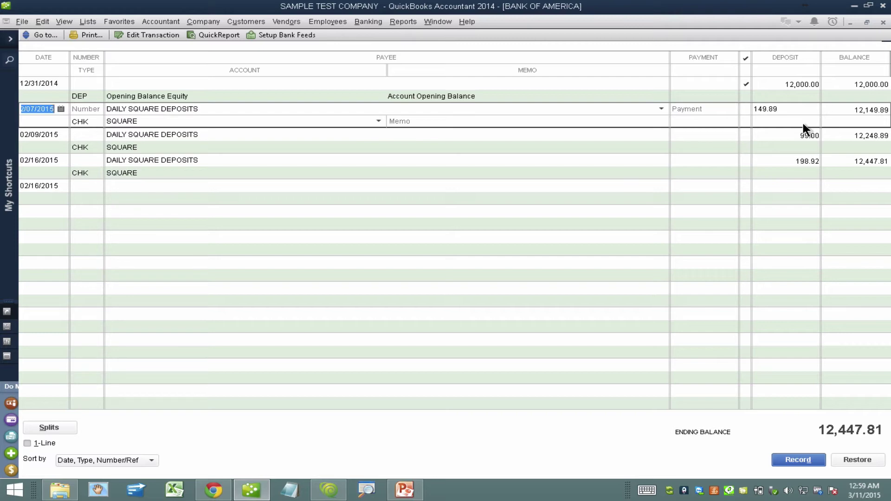
left_click(799, 135)
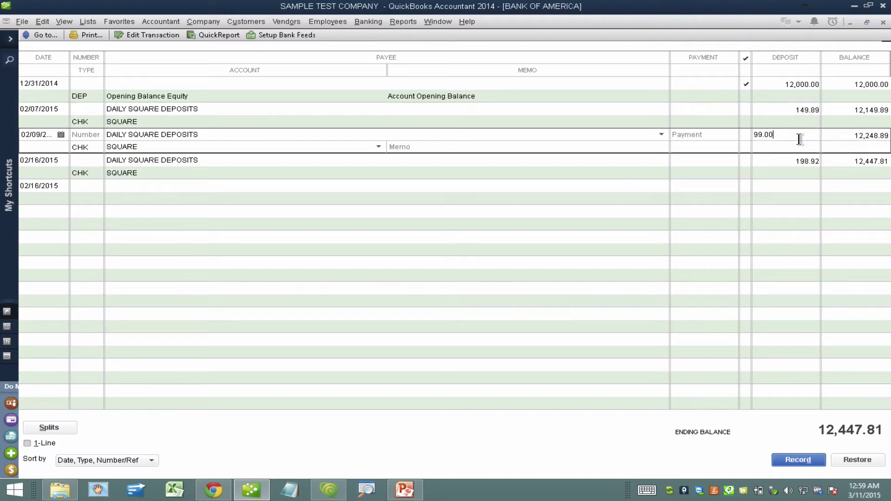
left_click(200, 121)
left_click(177, 143)
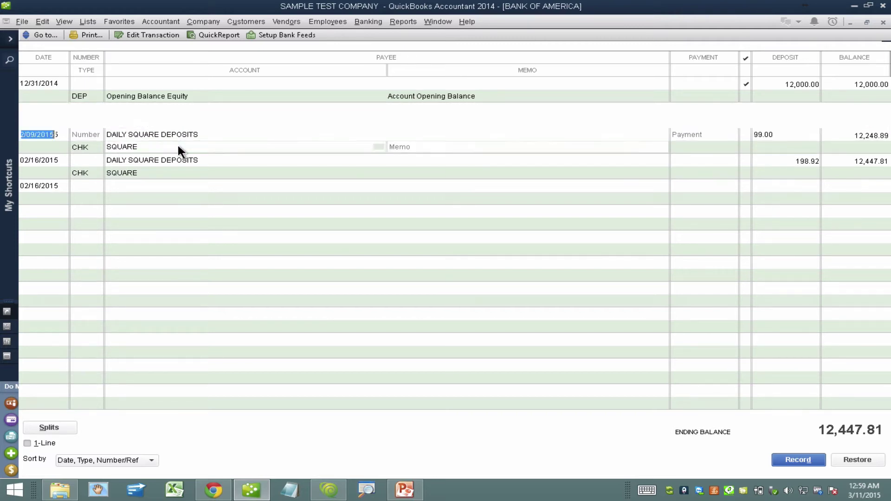
left_click(183, 173)
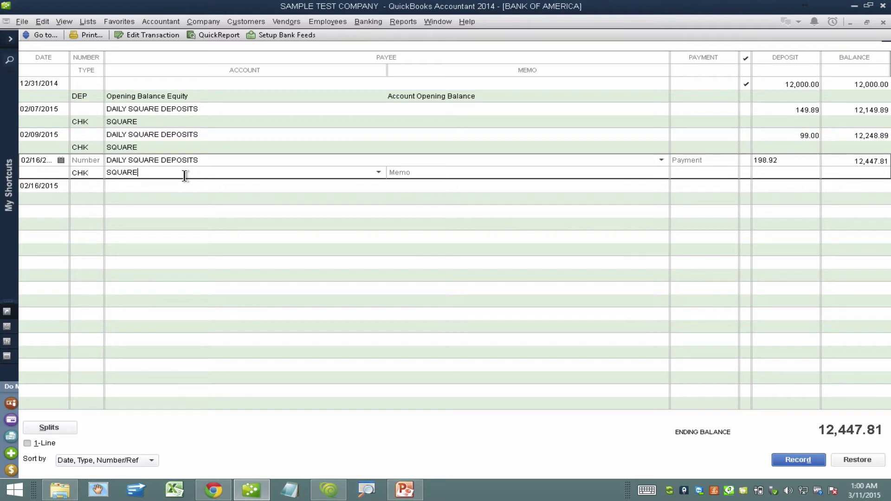
left_click(144, 119)
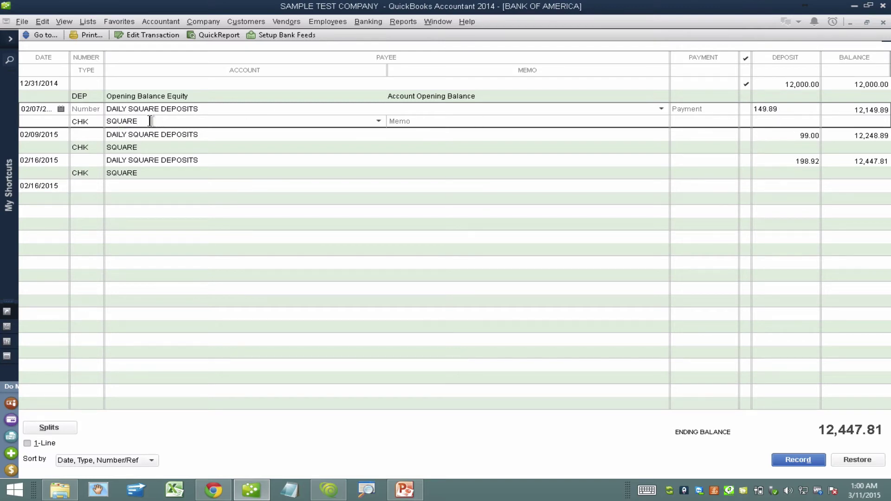
left_click_drag(147, 121, 103, 123)
Close the Bank of America register and open the SQUARE account register to check it.
left_click(884, 24)
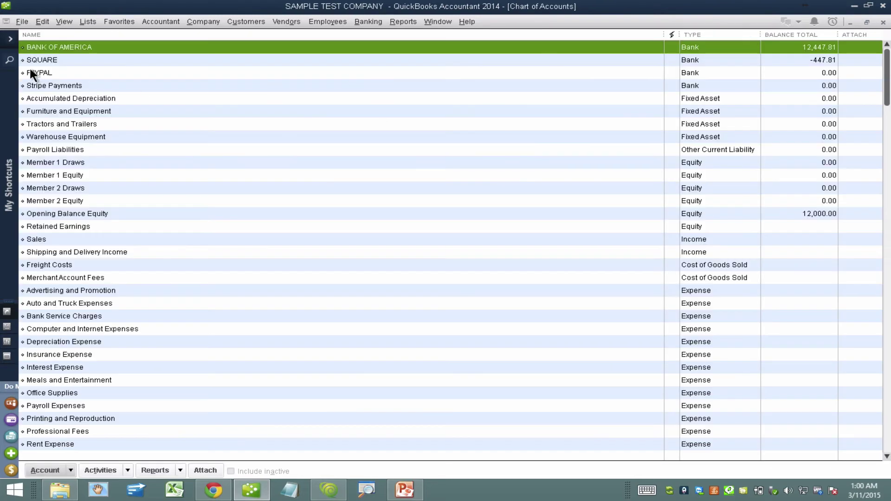
left_click(51, 58)
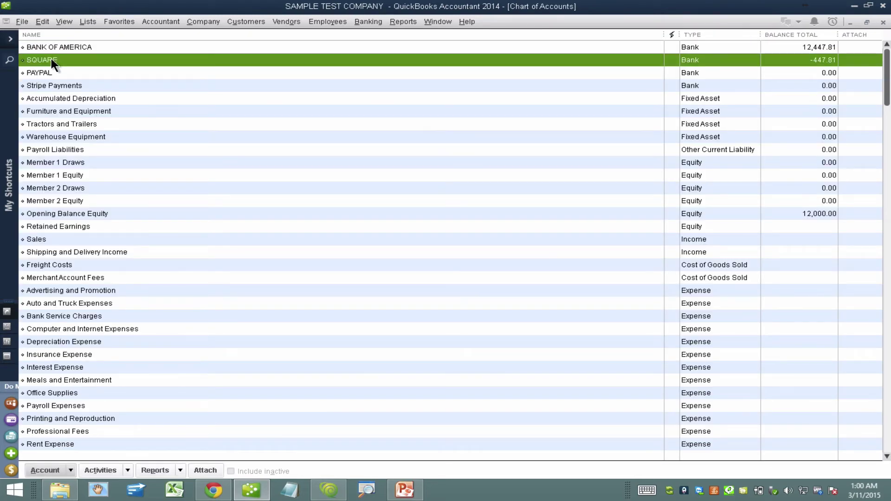
double_click(51, 60)
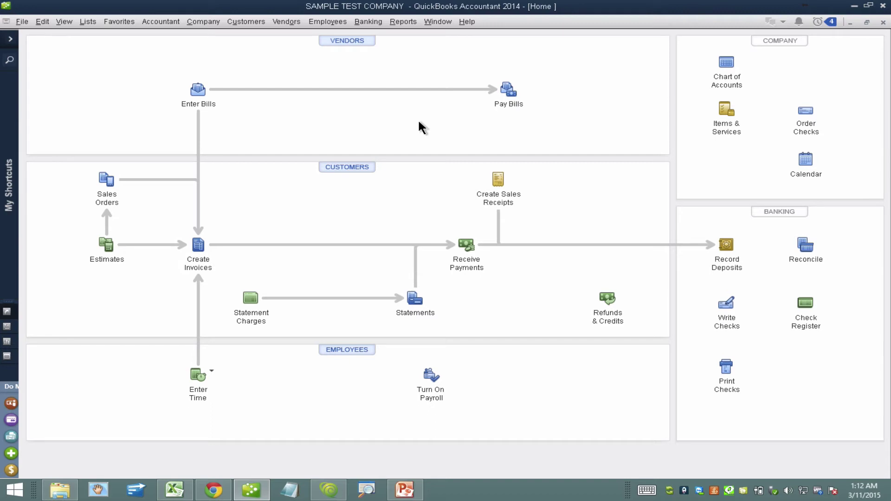
left_click(199, 244)
left_click(30, 51)
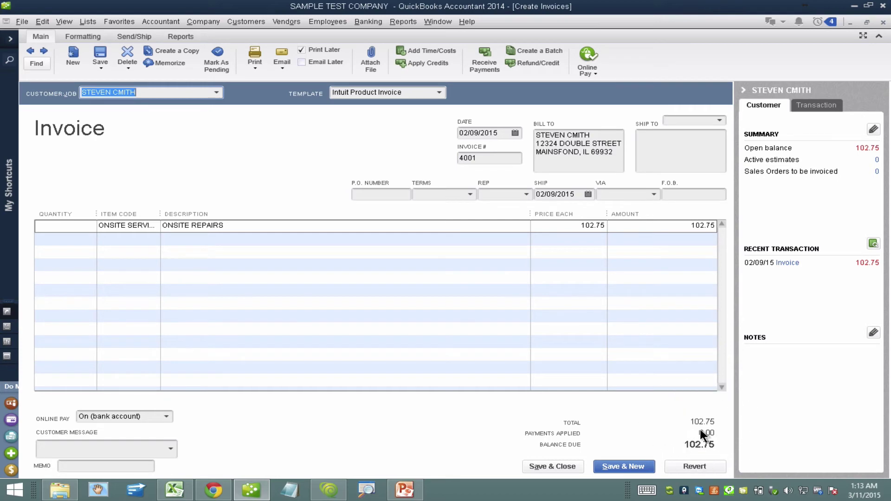
left_click(560, 464)
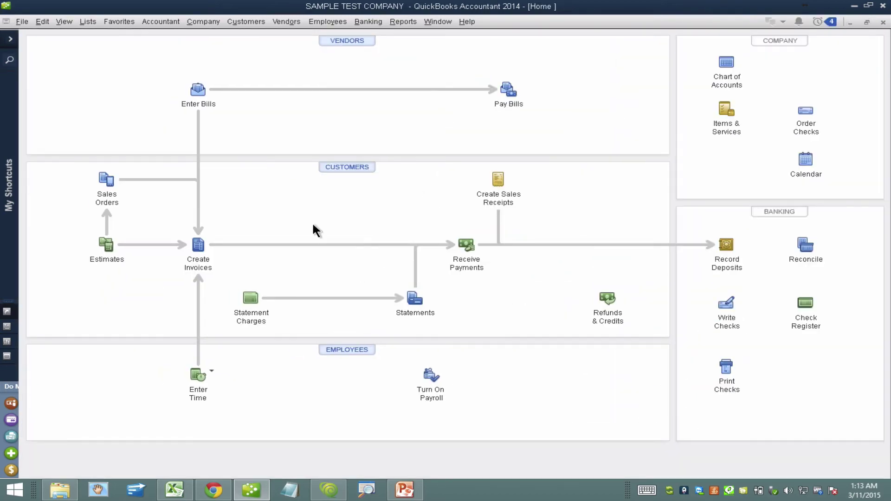
left_click(499, 188)
left_click(29, 52)
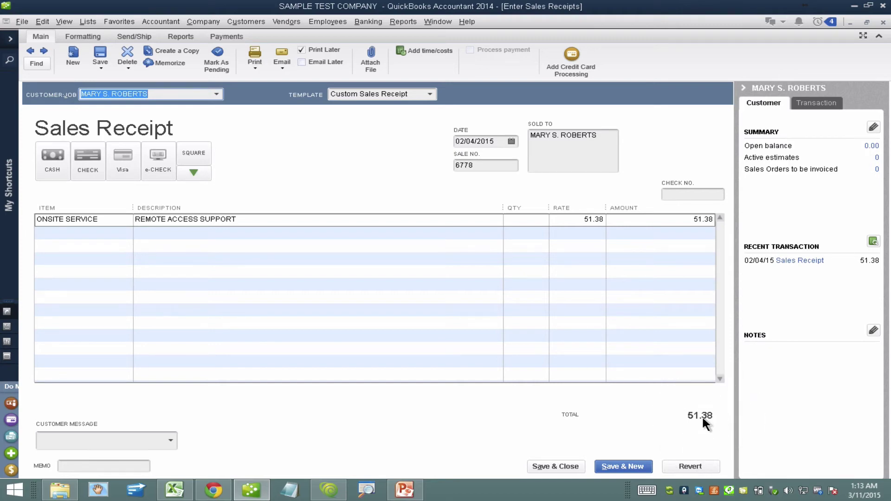
left_click(883, 21)
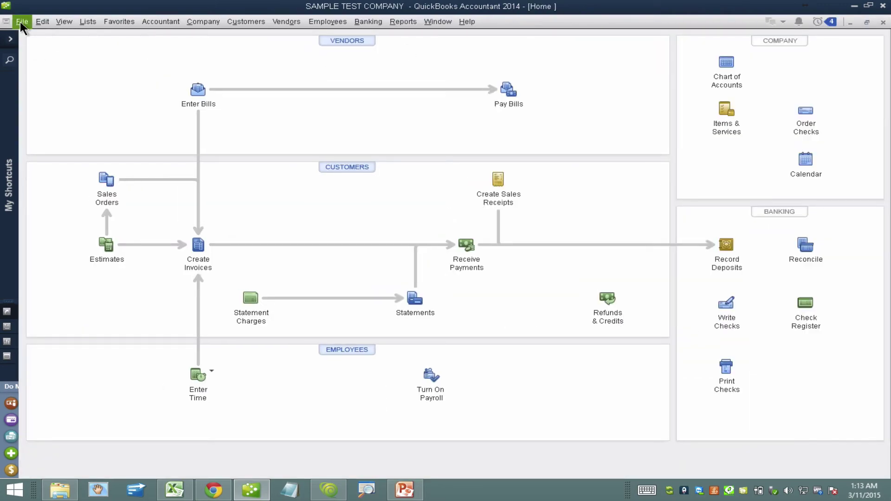
Import a Web Connect file from File > Utilities > Import, selecting Square-sample.qbo.
left_click(20, 21)
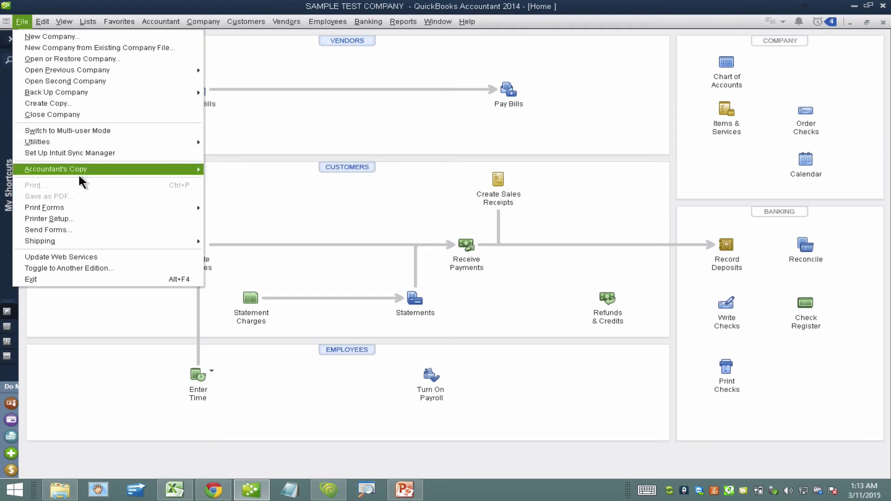
mouse_move(88, 142)
mouse_move(234, 140)
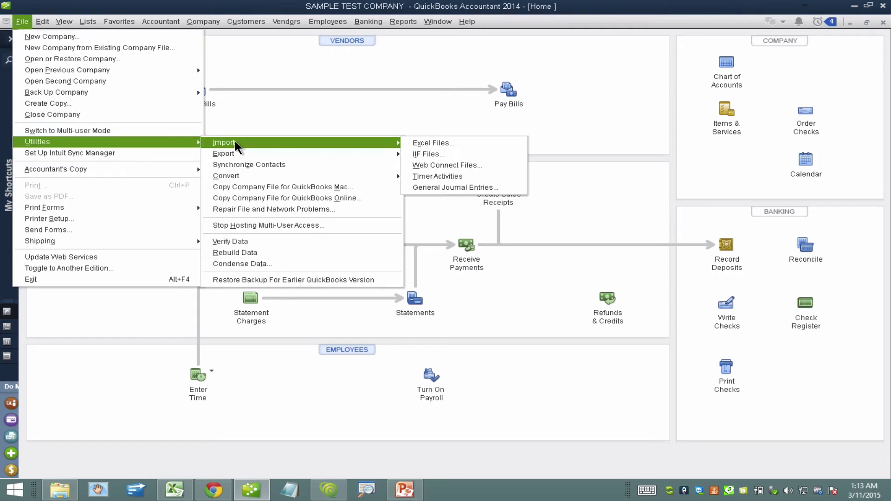
left_click(438, 165)
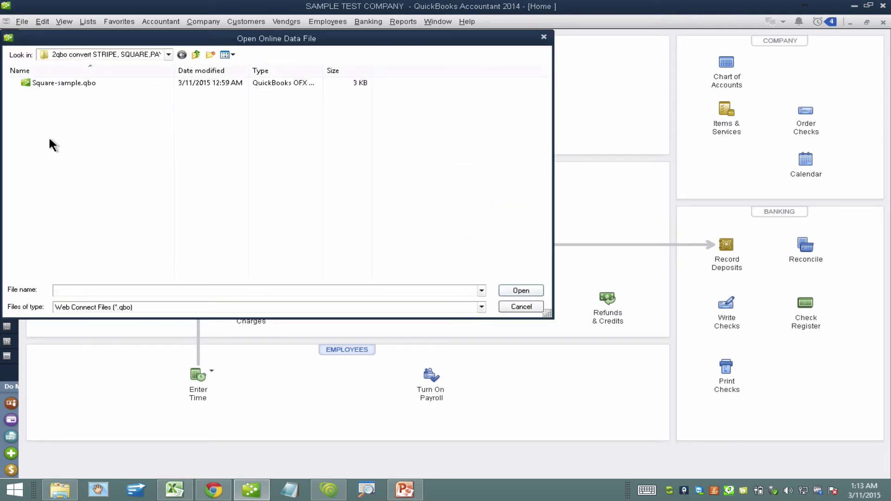
left_click(54, 81)
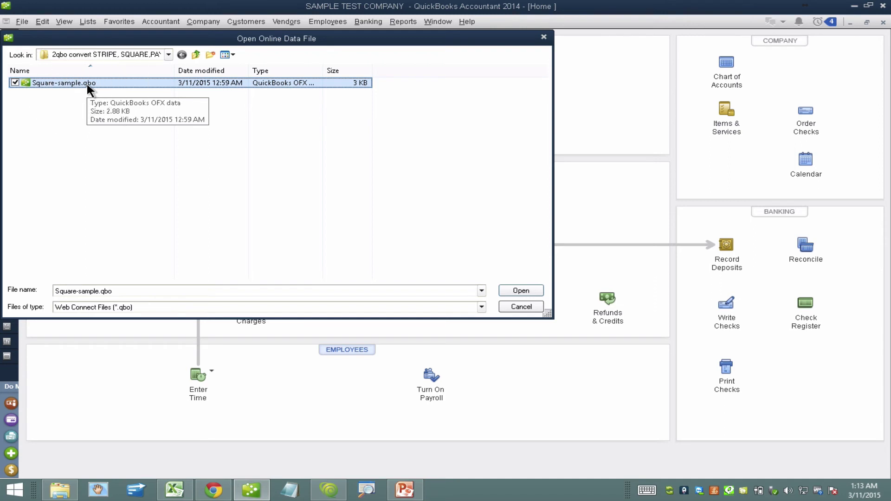
Import the file into the existing SQUARE account and acknowledge the success message.
left_click(521, 291)
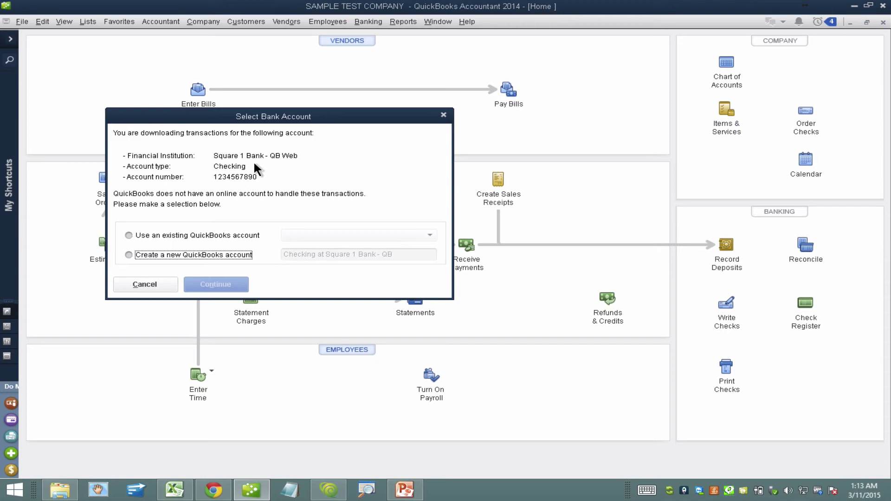
left_click(161, 238)
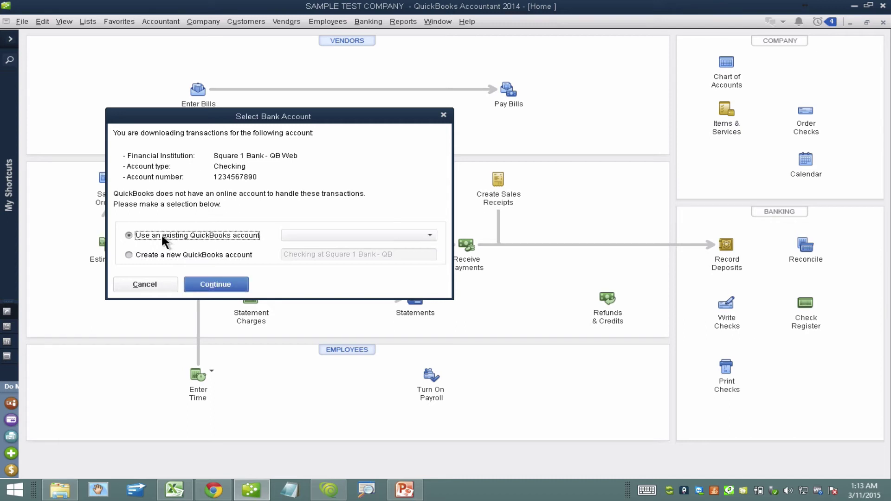
left_click(321, 233)
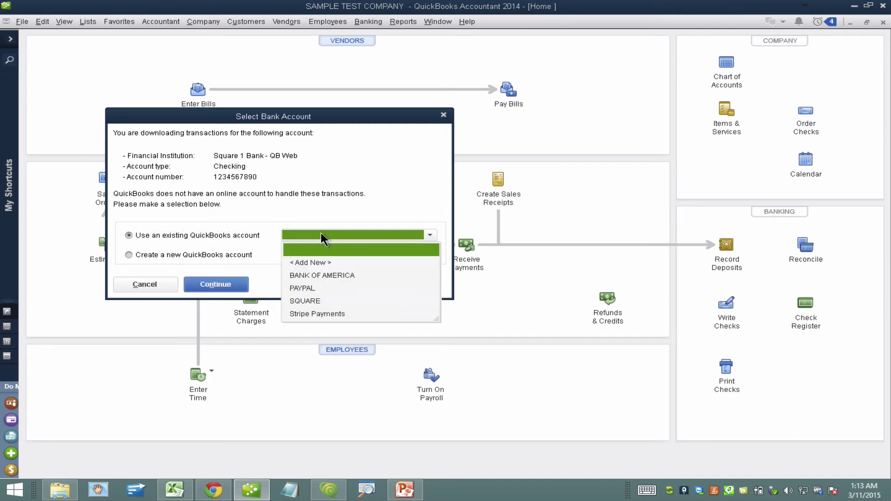
left_click(315, 301)
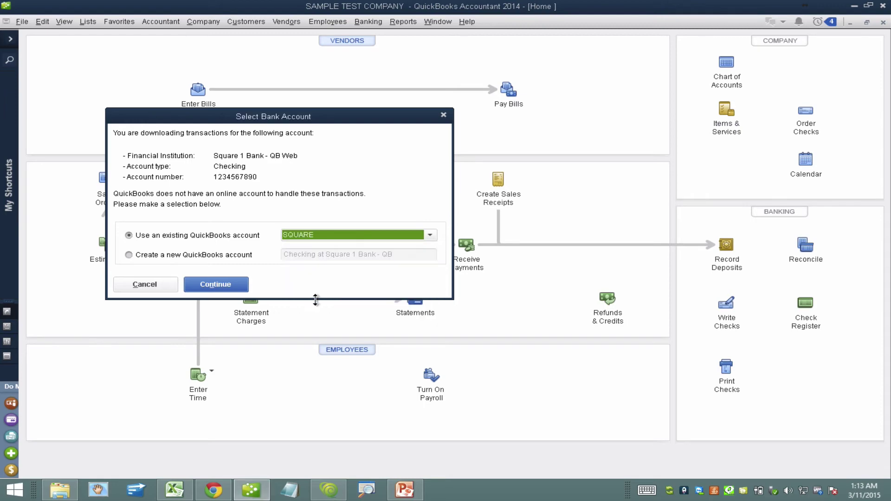
left_click(231, 282)
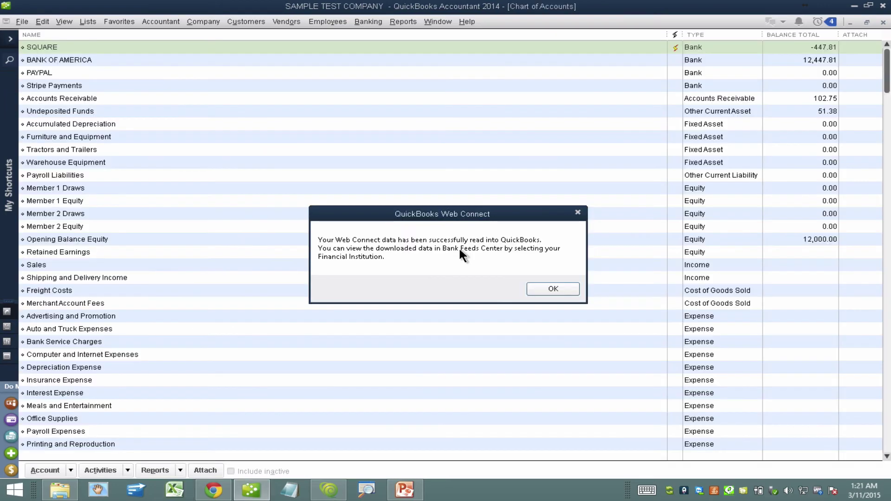
left_click(460, 250)
left_click_drag(410, 217, 378, 185)
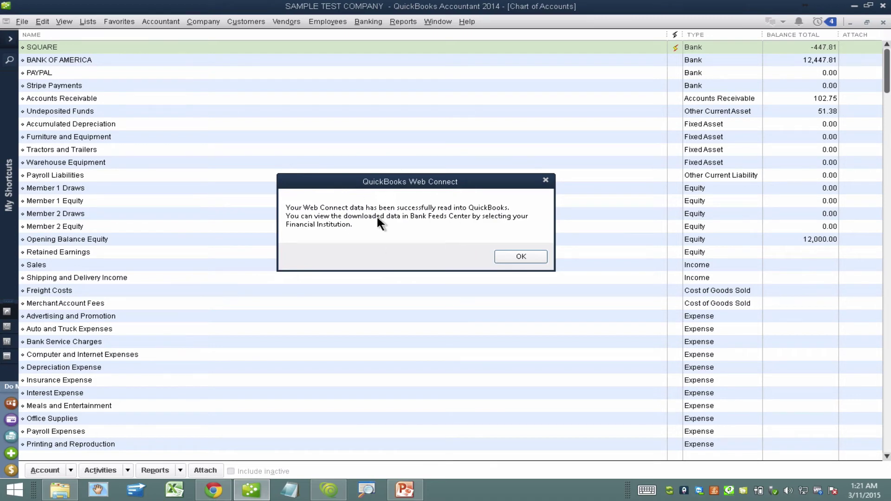
Dismiss the import confirmation, then reopen the Bank Feeds Center from the Banking menu, maximized.
left_click(532, 255)
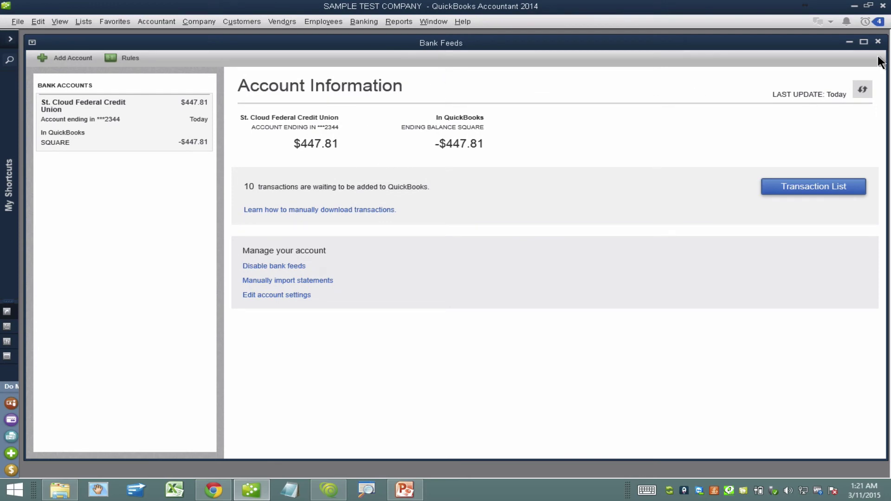
left_click(877, 41)
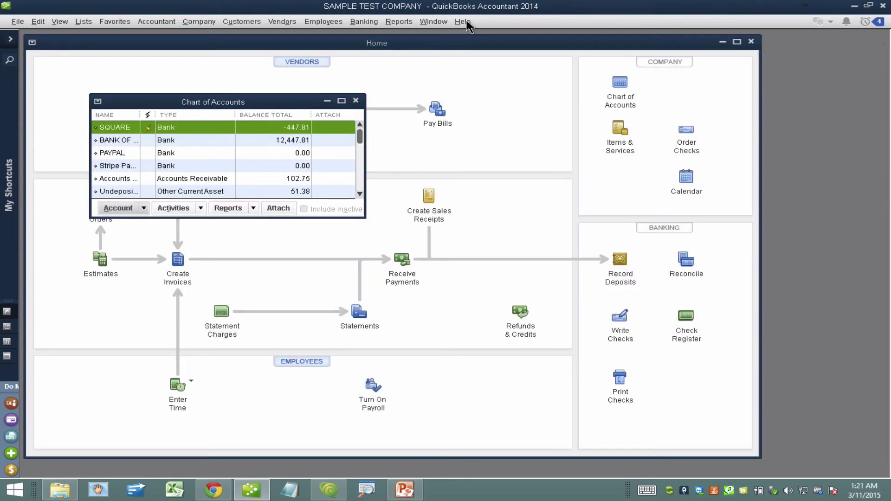
left_click(363, 22)
mouse_move(408, 125)
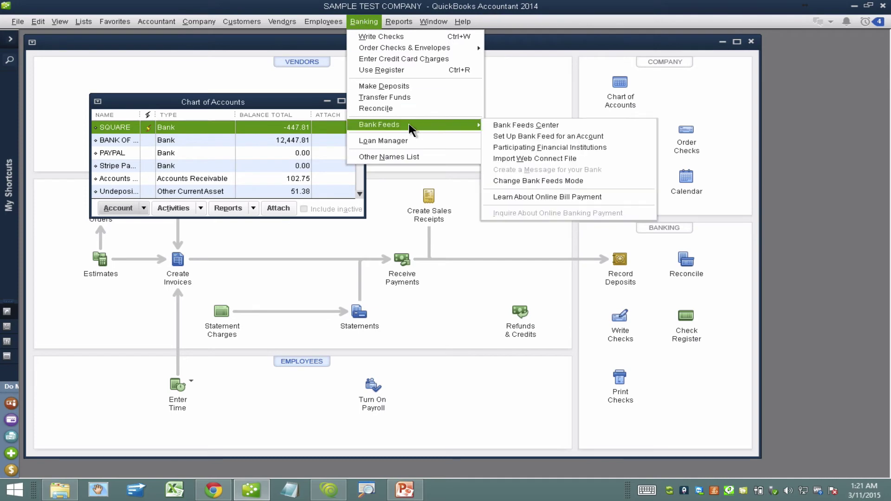
left_click(542, 124)
double_click(333, 42)
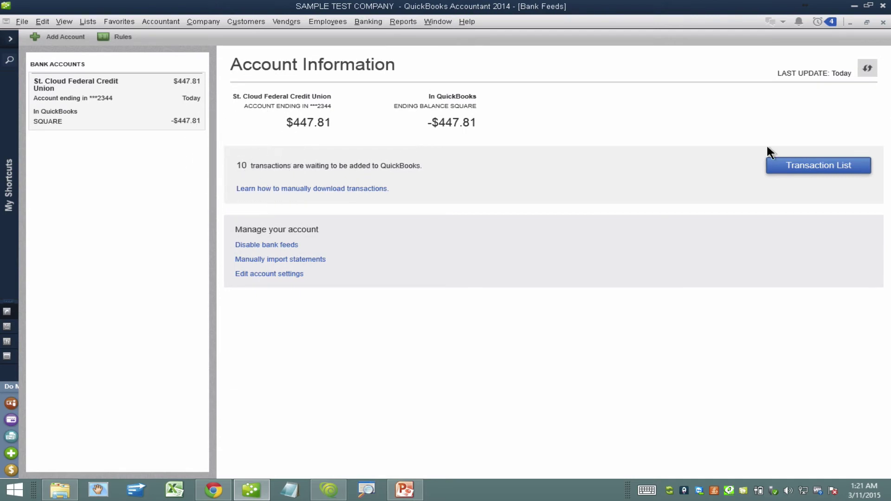
Open the maximized Transactions List and review the fee rows and the first 51.38 deposit.
left_click(818, 166)
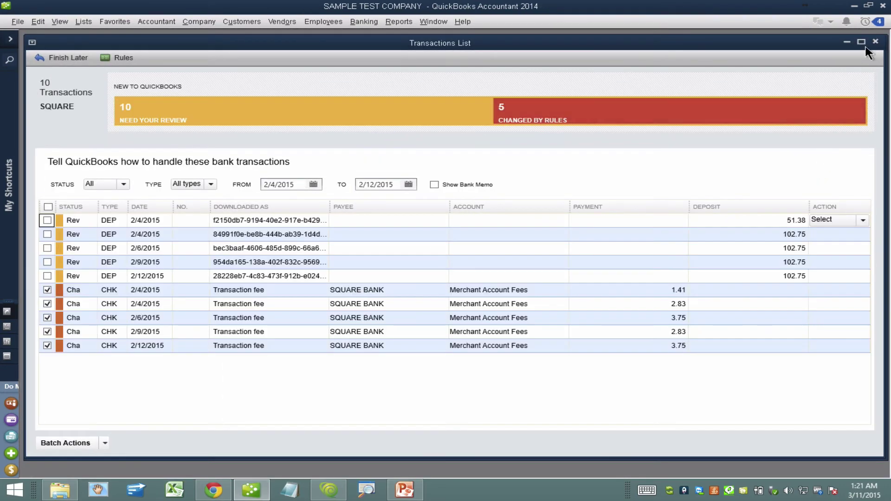
left_click(860, 42)
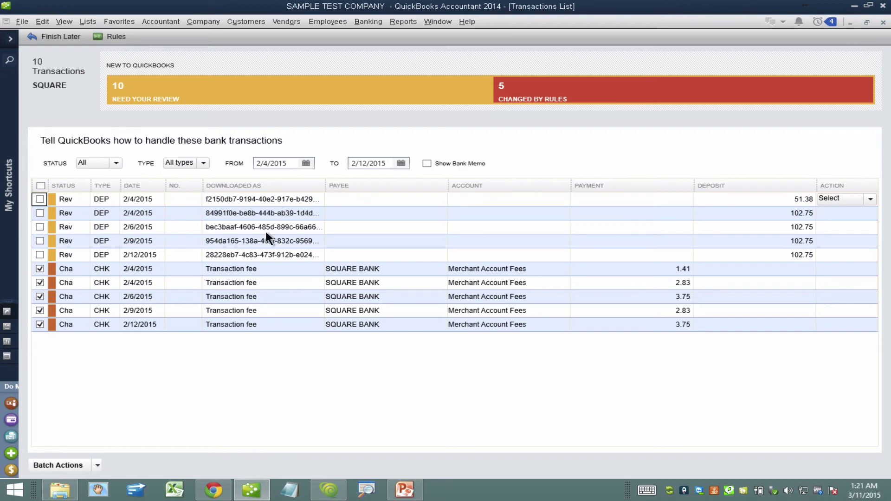
left_click(264, 270)
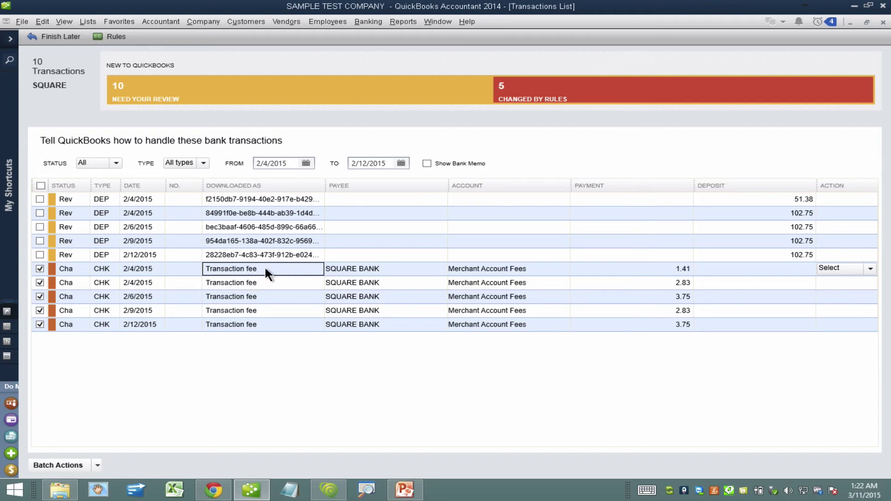
left_click(509, 269)
left_click(270, 199)
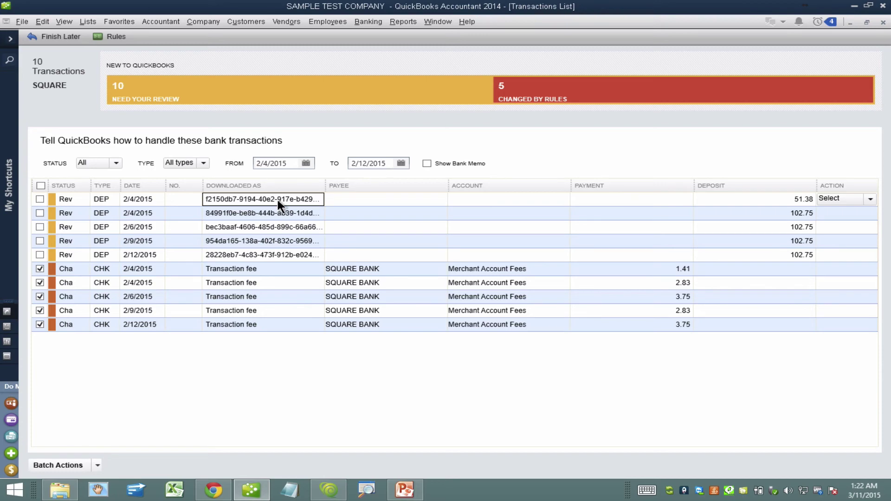
Match the 2/4/2015 51.38 deposit to sales receipt 6778, add it, and accept the payee rule.
left_click(868, 198)
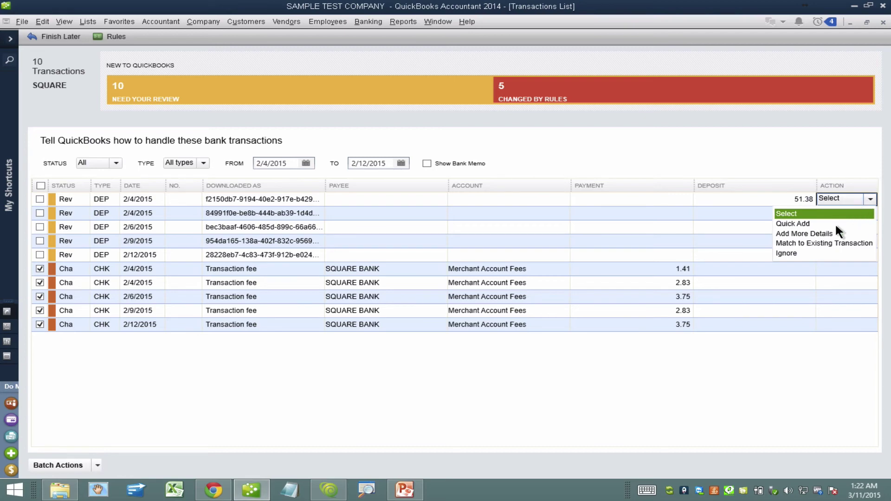
left_click(814, 234)
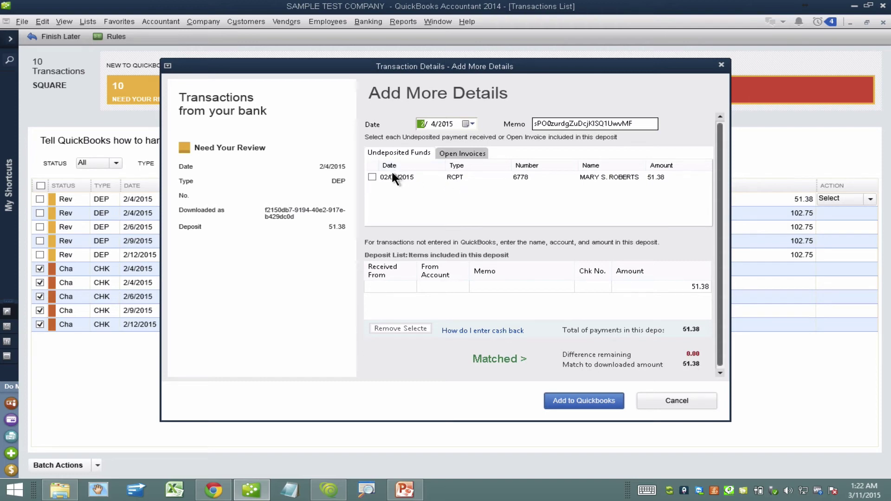
left_click(371, 177)
left_click(692, 300)
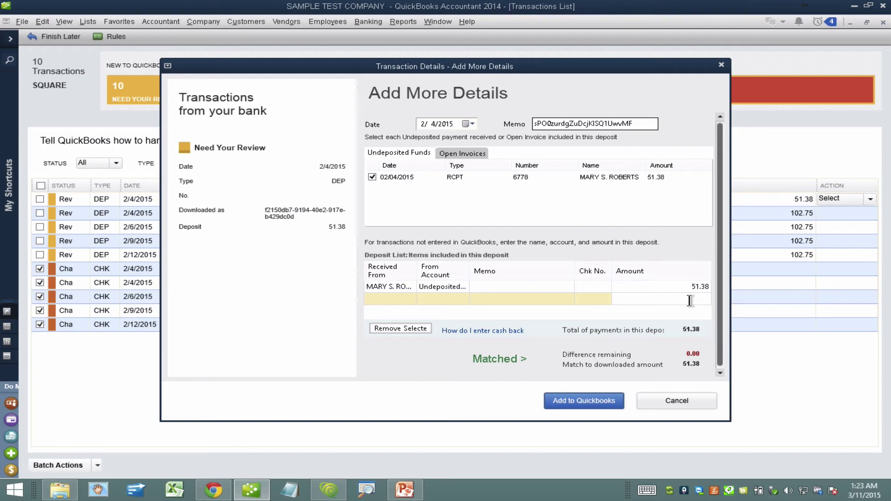
left_click(579, 399)
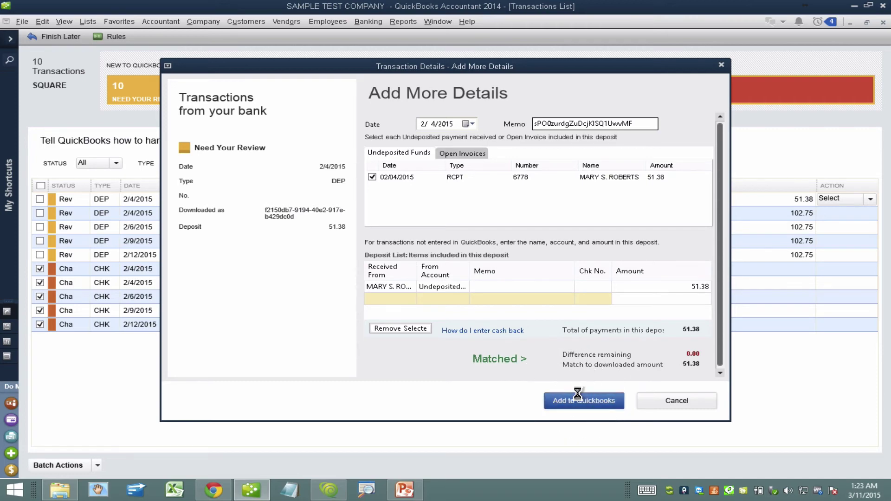
left_click(615, 366)
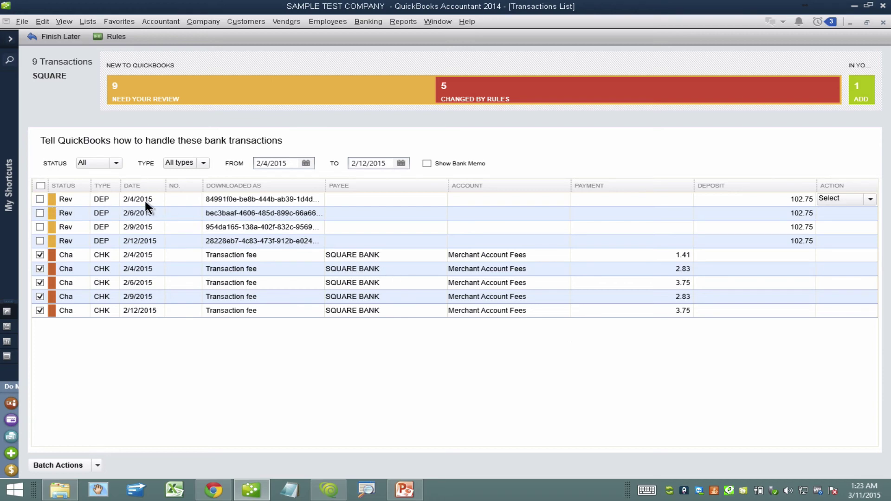
Match the 2/9/2015 102.75 deposit to invoice 4001, add it, and accept the payee rule.
left_click(144, 227)
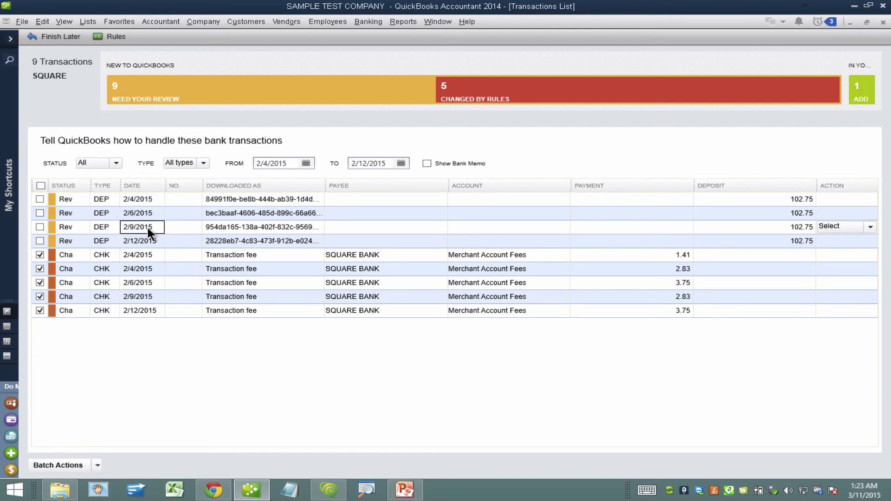
left_click(39, 227)
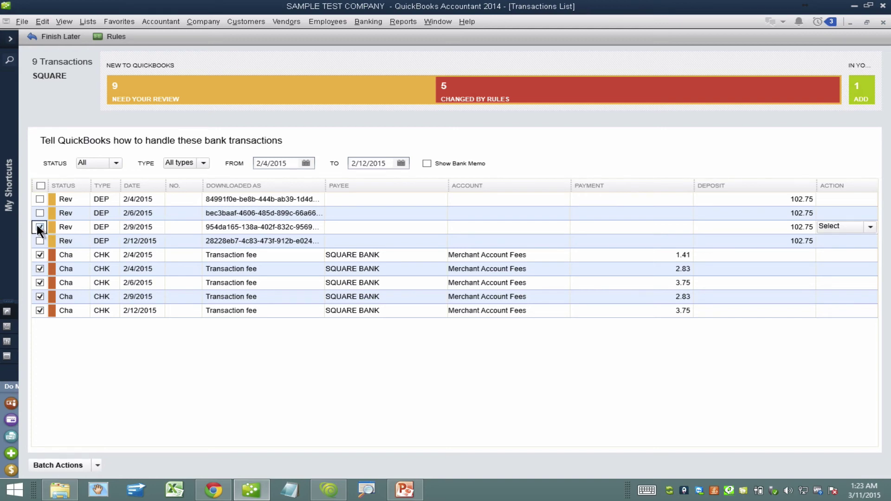
left_click(868, 227)
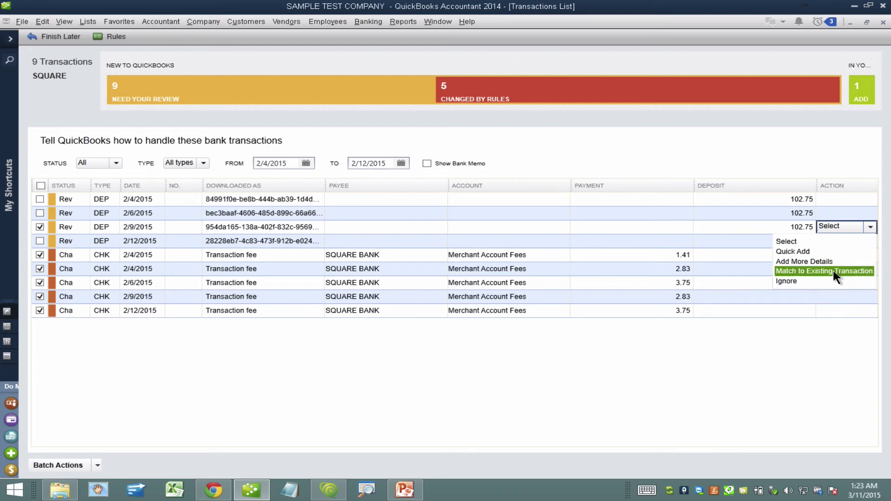
left_click(823, 263)
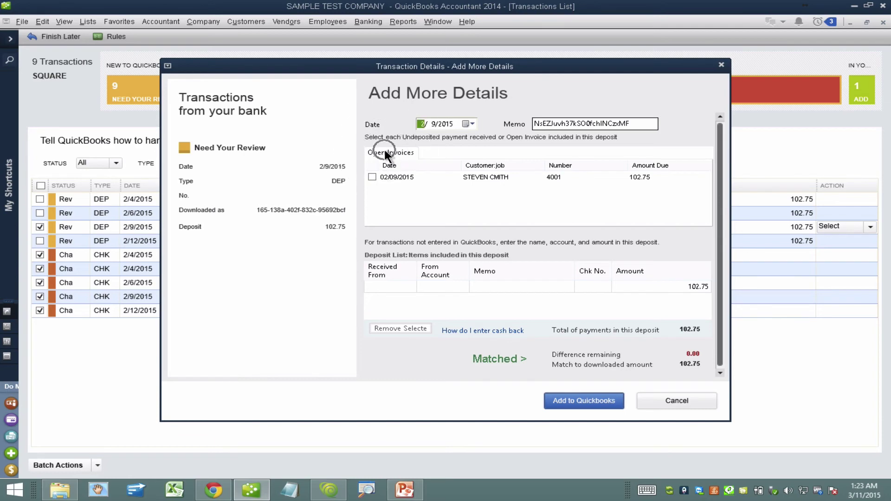
left_click(372, 176)
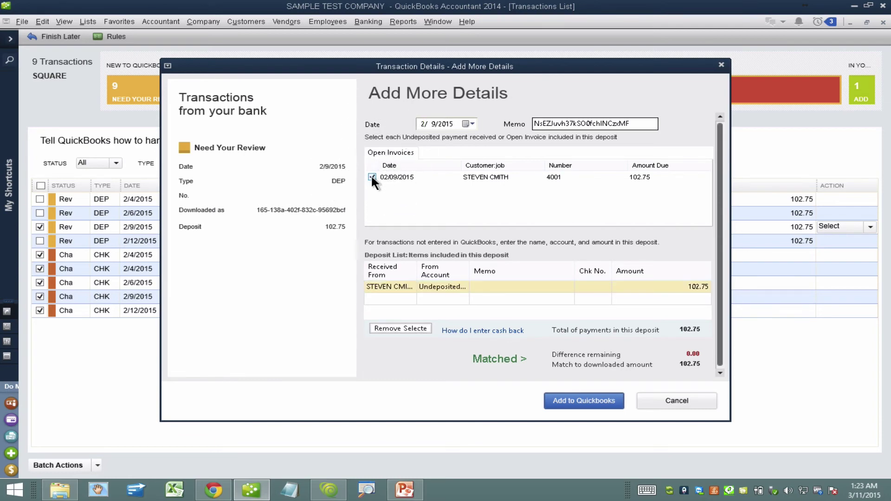
left_click(691, 299)
left_click(689, 294)
left_click(595, 400)
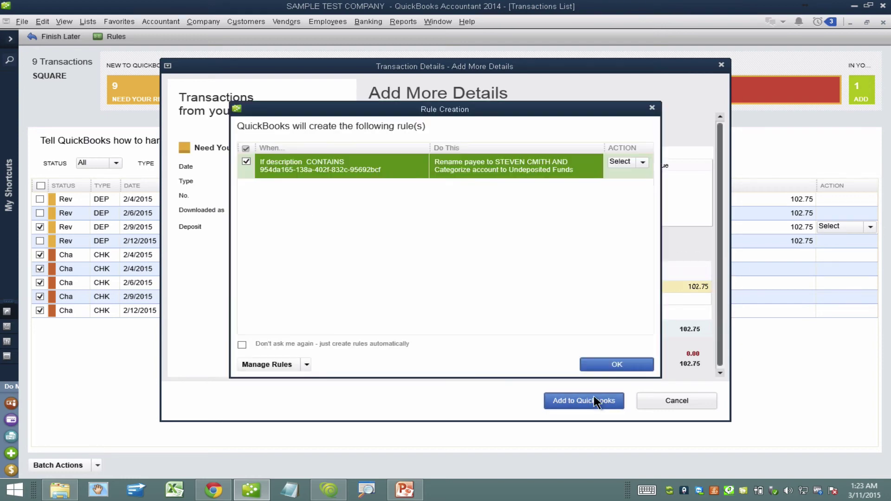
left_click(617, 365)
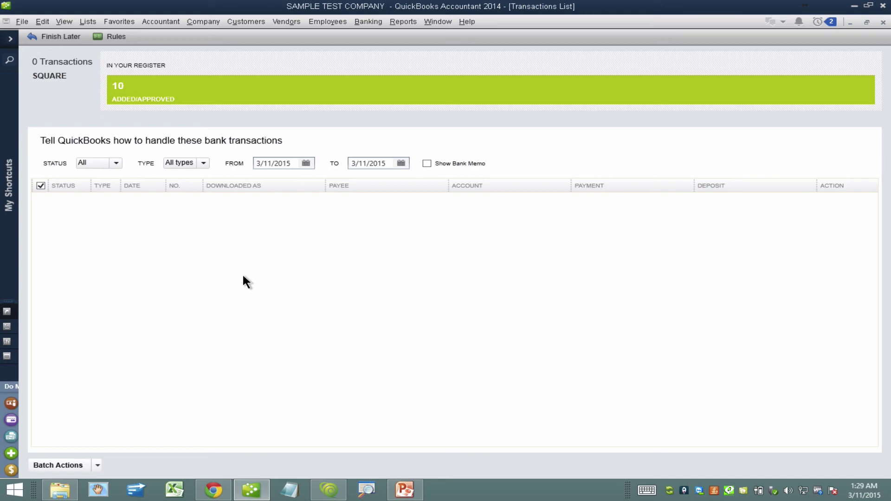
Open the SQUARE register of added transactions and scroll through it to the 0.00 ending balance.
left_click(181, 106)
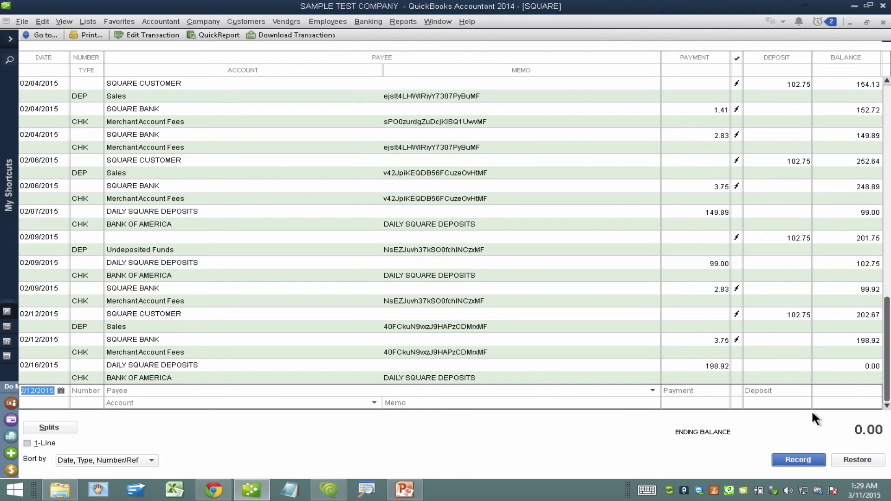
left_click(863, 429)
left_click(863, 430)
left_click(863, 429)
left_click(863, 430)
left_click(862, 430)
left_click_drag(886, 377, 886, 167)
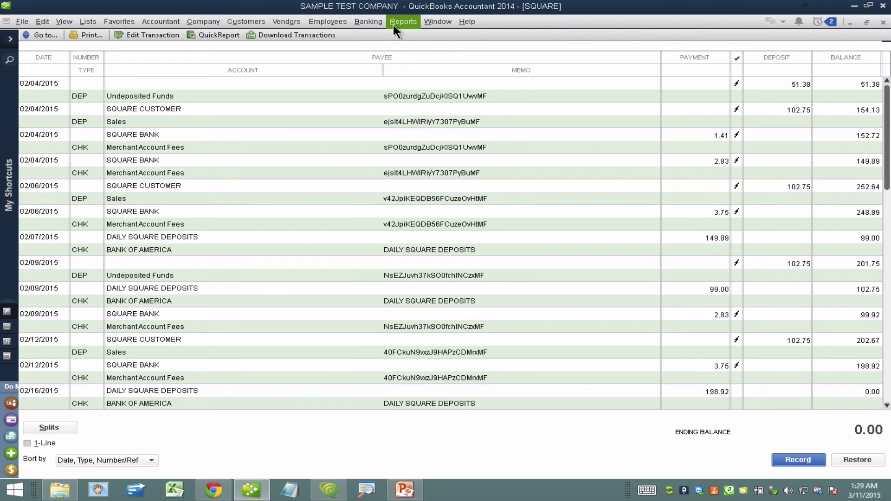
Begin reconciling SQUARE with statement date 02/16/2015 and ending balance 0.
left_click(369, 22)
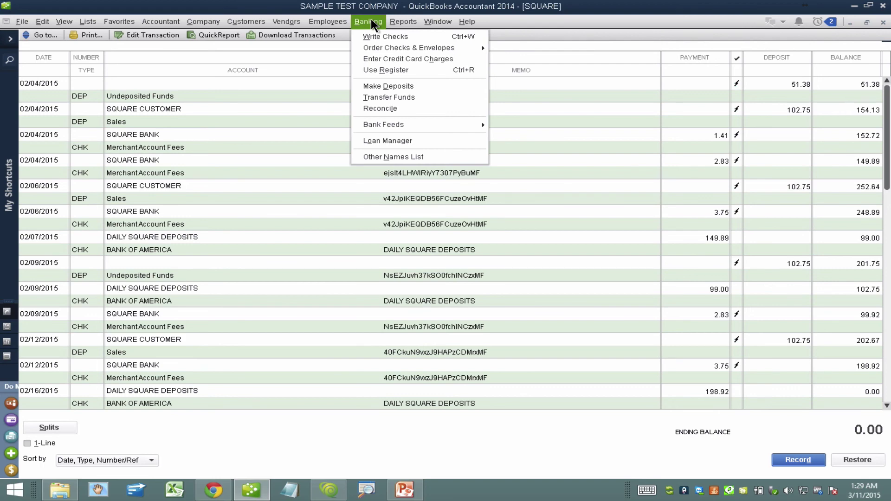
left_click(384, 107)
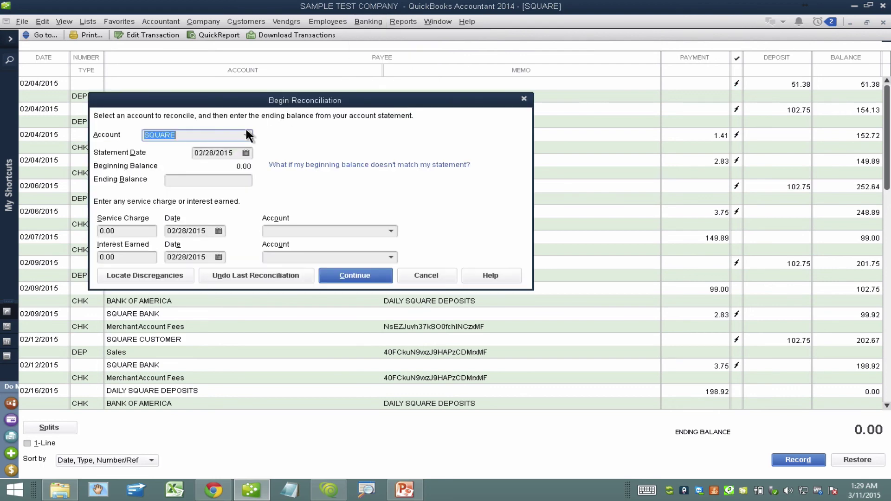
left_click(245, 134)
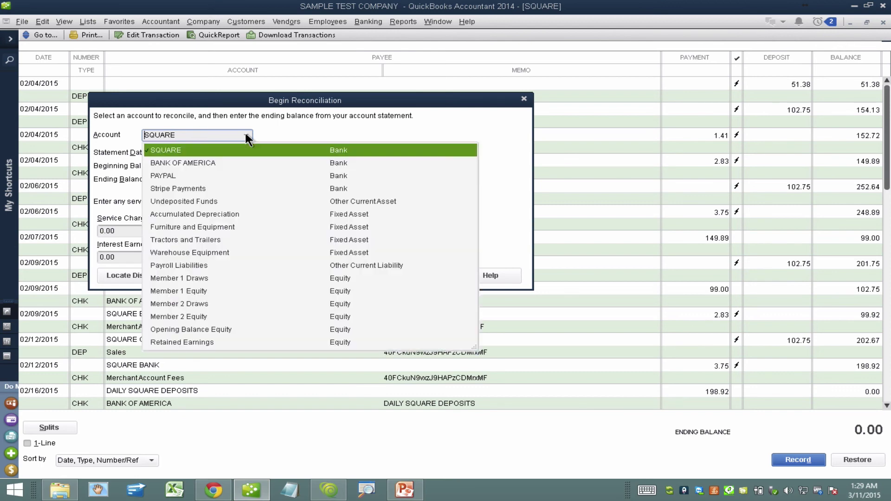
left_click(181, 151)
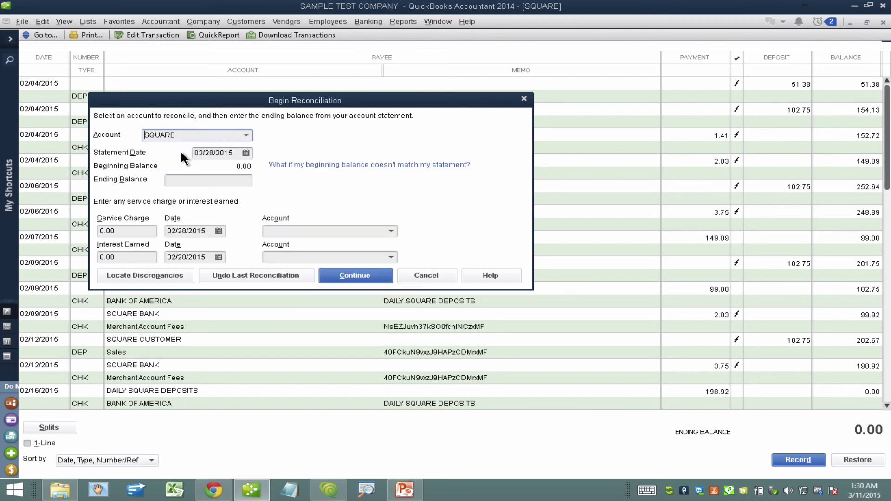
left_click(247, 152)
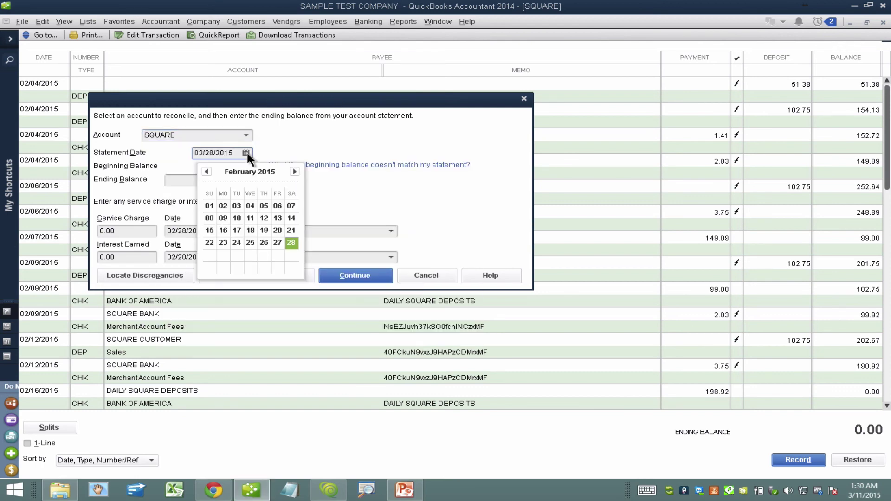
left_click(223, 230)
left_click(213, 180)
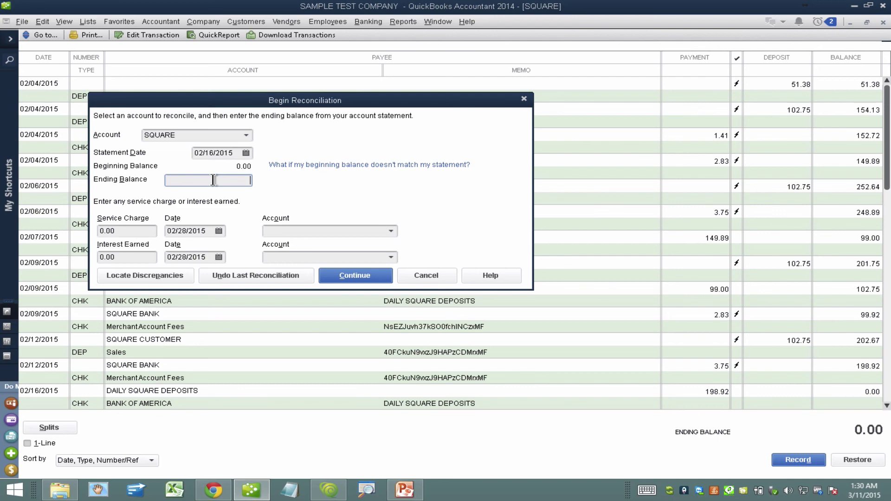
type("0")
Clear the 02/04 deposits 51.38 and 102.75, fees 1.41 and 2.83, and the 149.89 transfer.
left_click(353, 275)
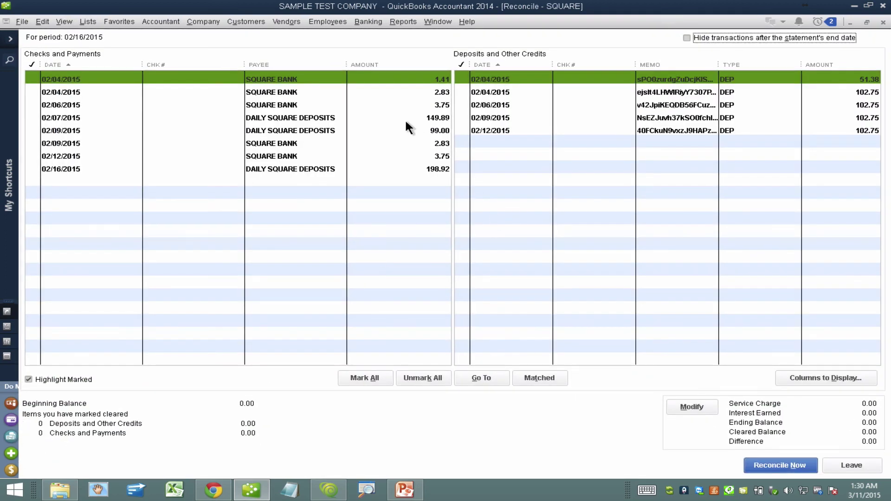
left_click(492, 78)
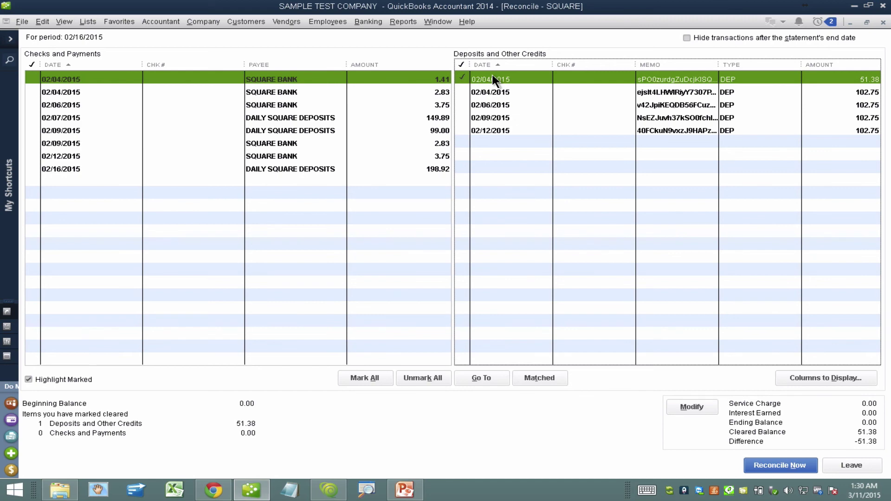
left_click(488, 92)
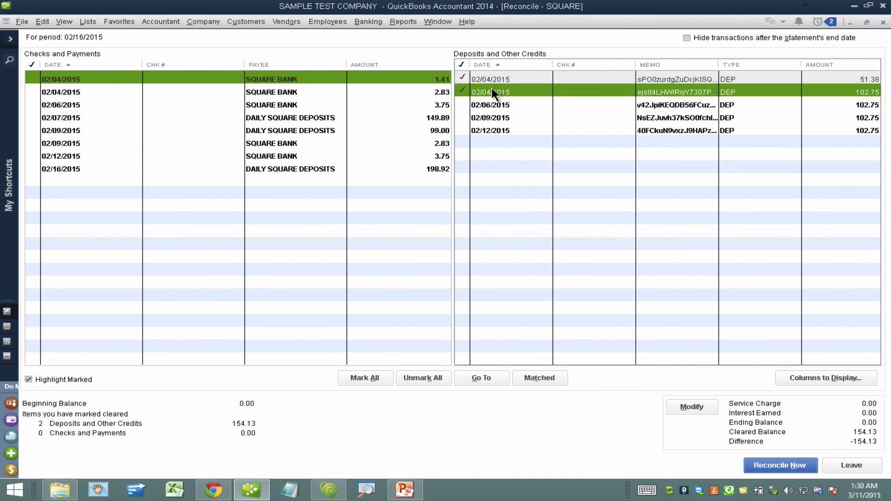
left_click(36, 76)
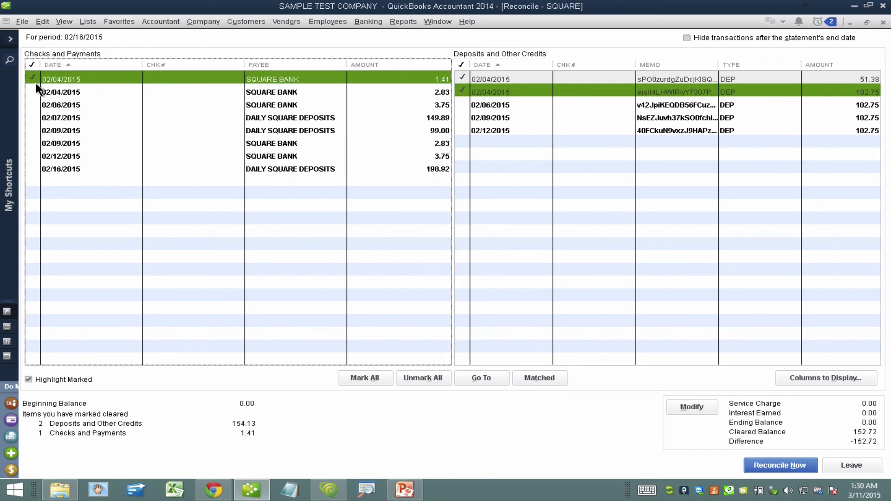
left_click(37, 87)
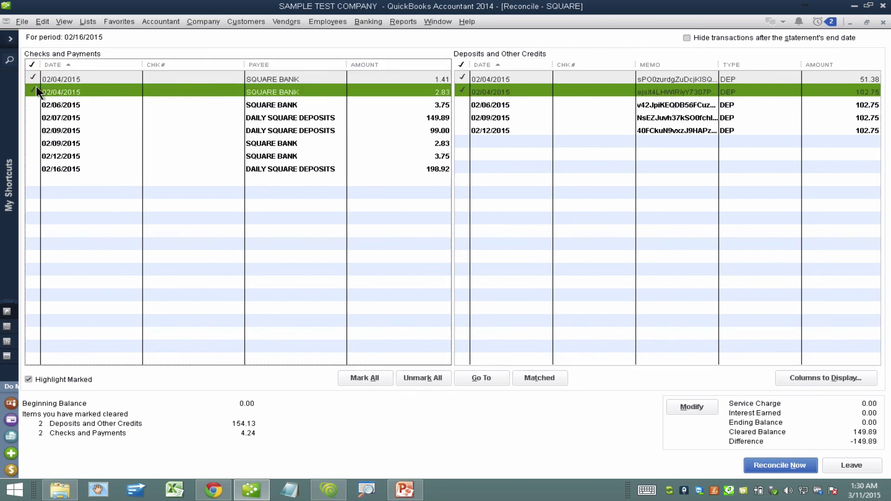
left_click(35, 117)
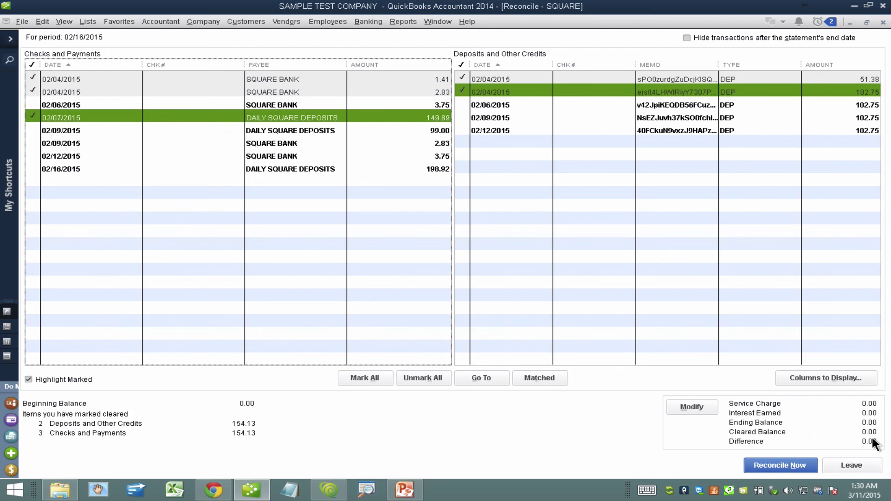
Clear the remaining 102.75 deposits, 3.75 and 2.83 fees, and the 99.00 and 198.92 transfers.
left_click(507, 104)
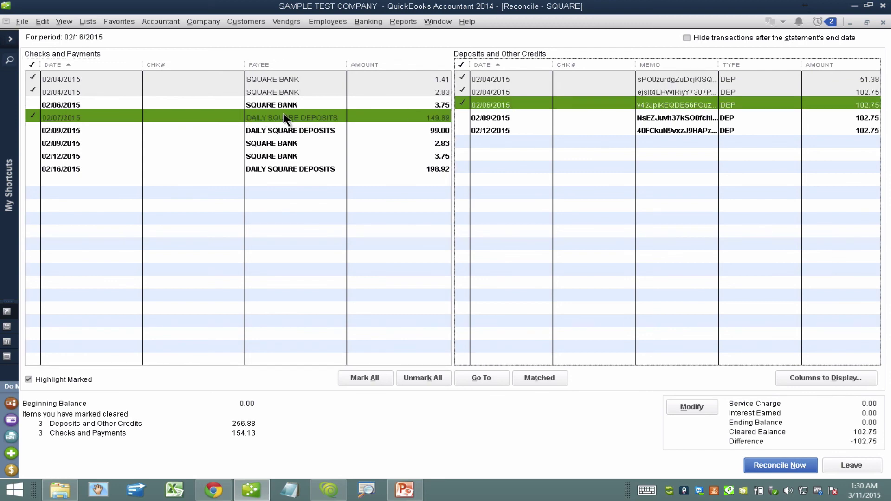
left_click(273, 105)
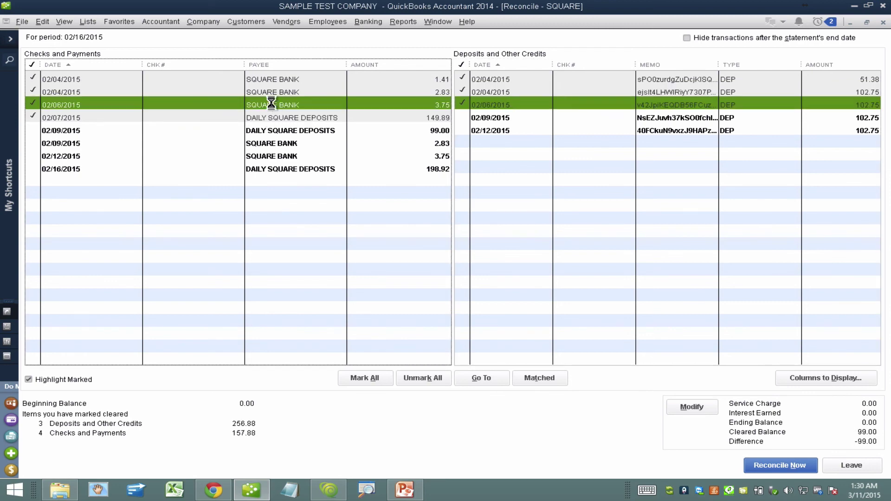
left_click(263, 130)
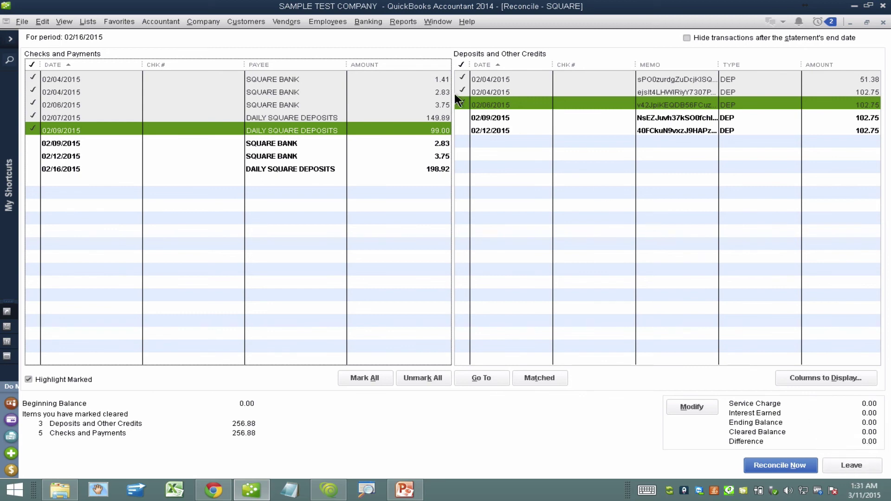
left_click(497, 120)
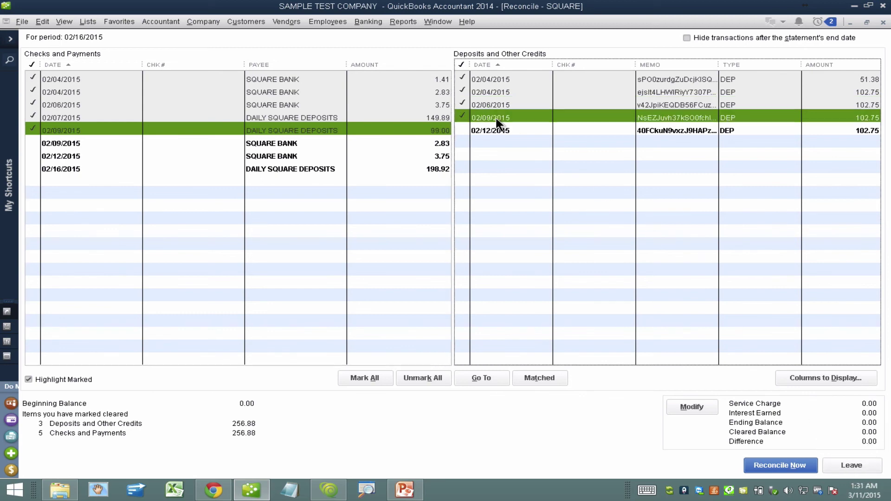
left_click(495, 130)
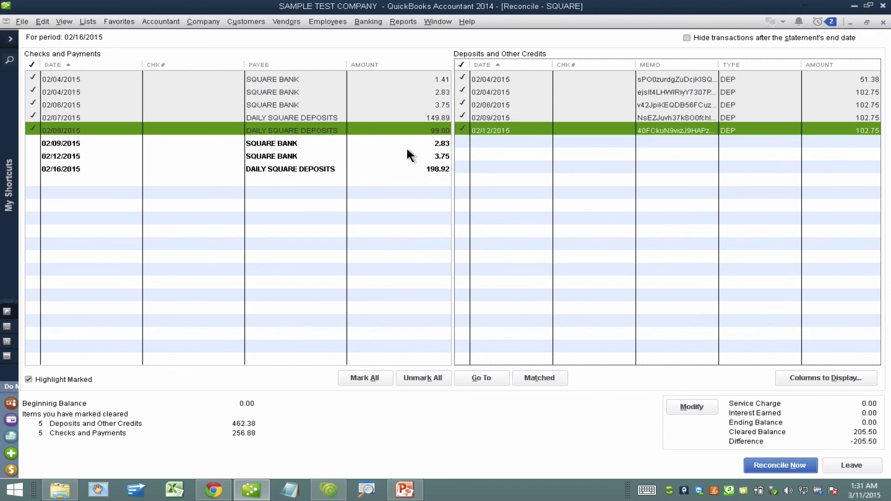
left_click(383, 143)
left_click(382, 154)
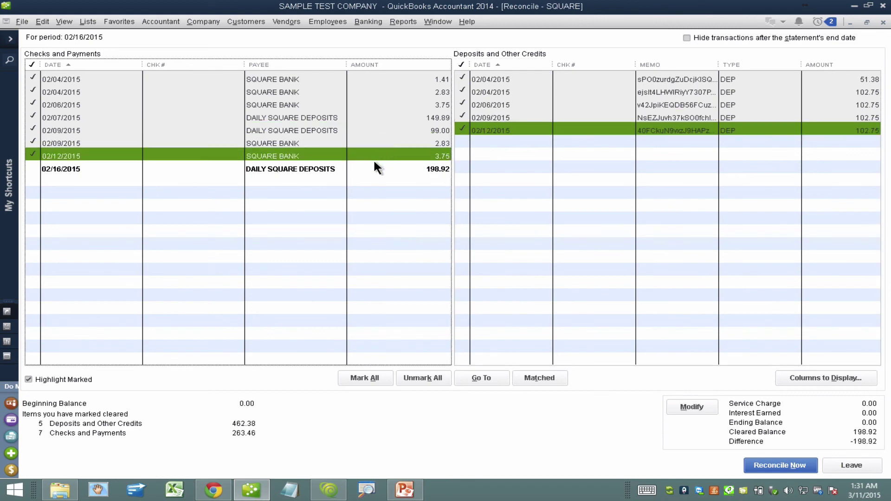
left_click(374, 168)
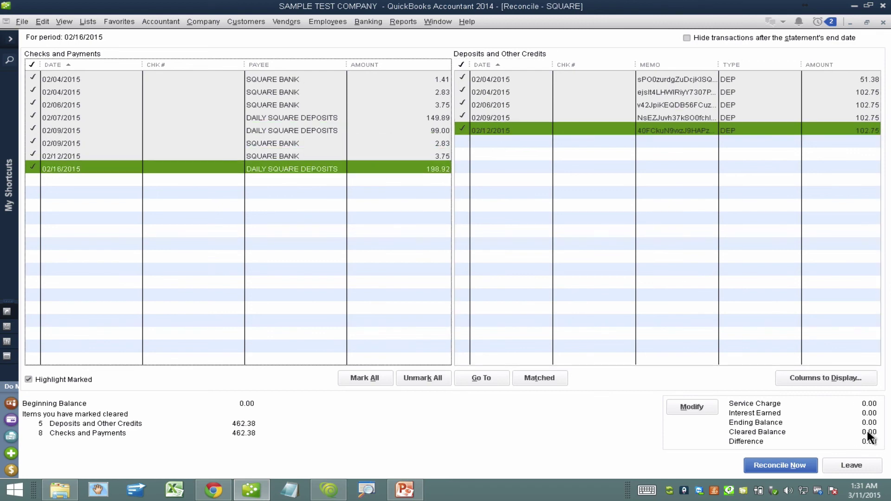